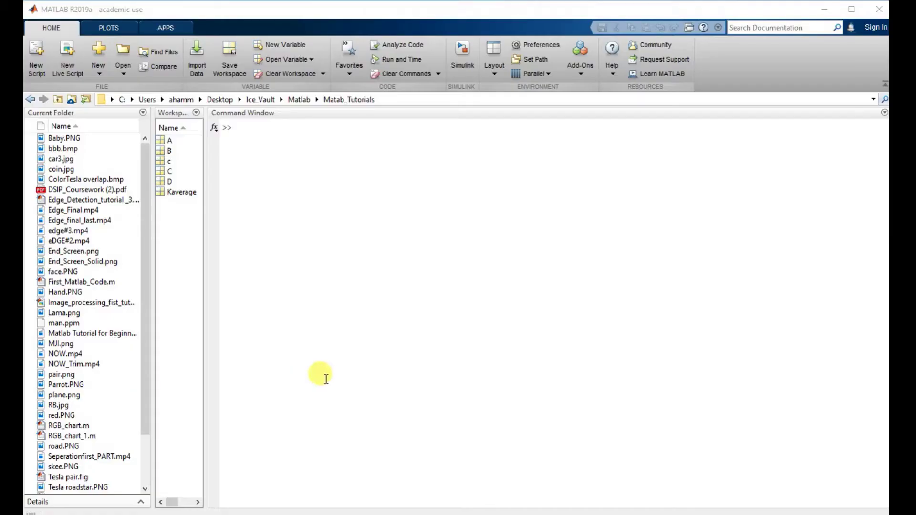
- Create a new blank live script and check the current folder path
left_click(102, 72)
left_click(123, 113)
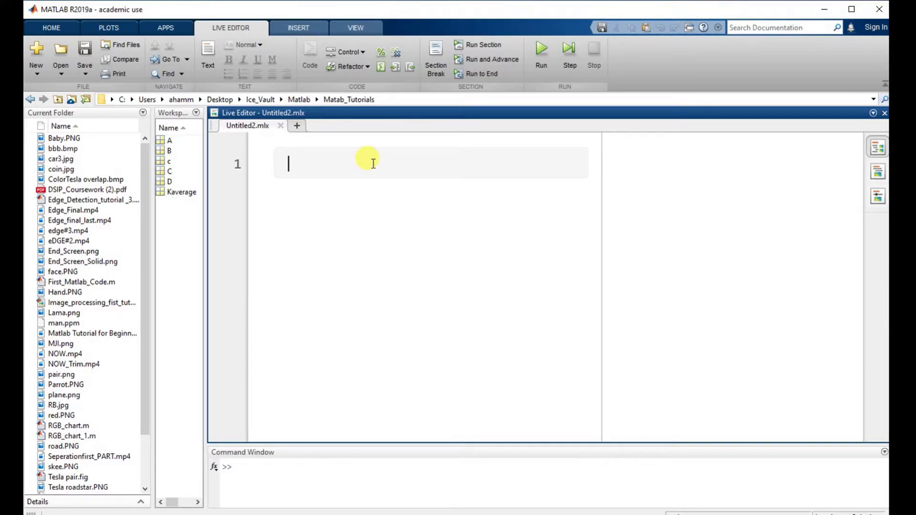
left_click(381, 99)
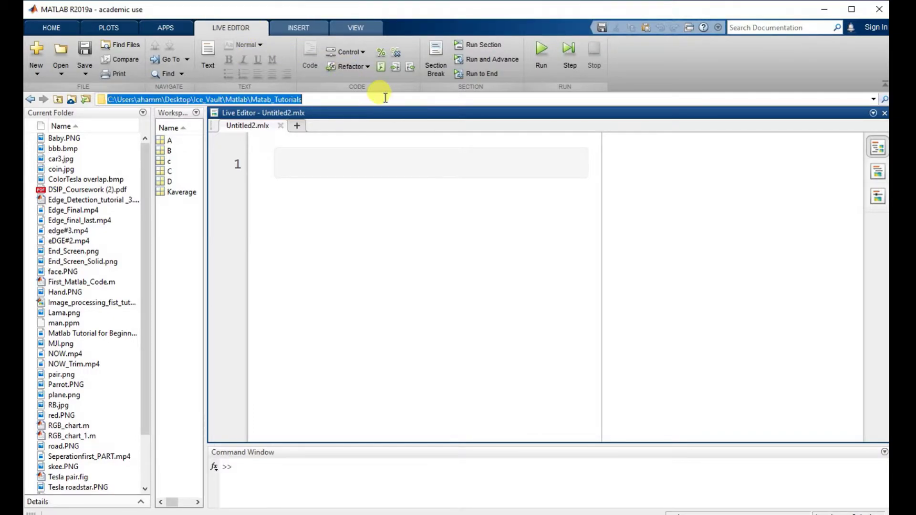
- Write lines A = imread("coin.jpg");, figure and imshow(A)
left_click(279, 166)
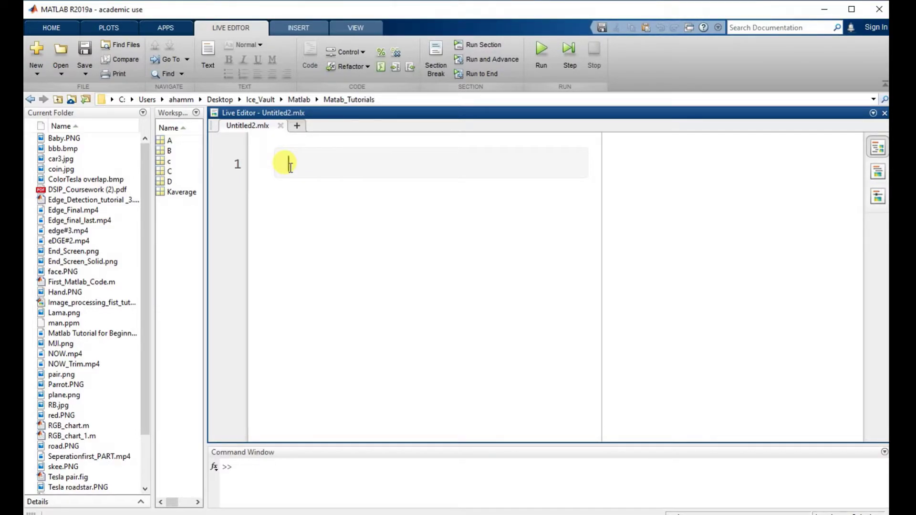
type("A")
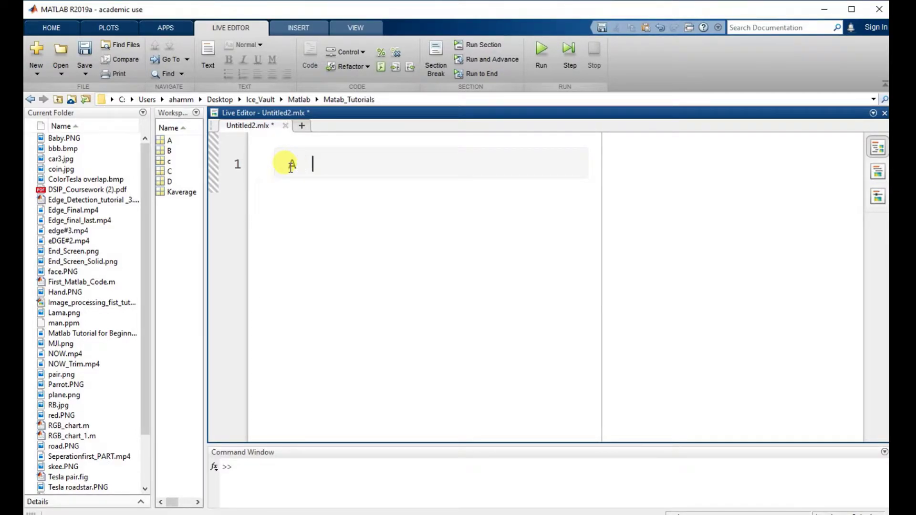
type(" = imread")
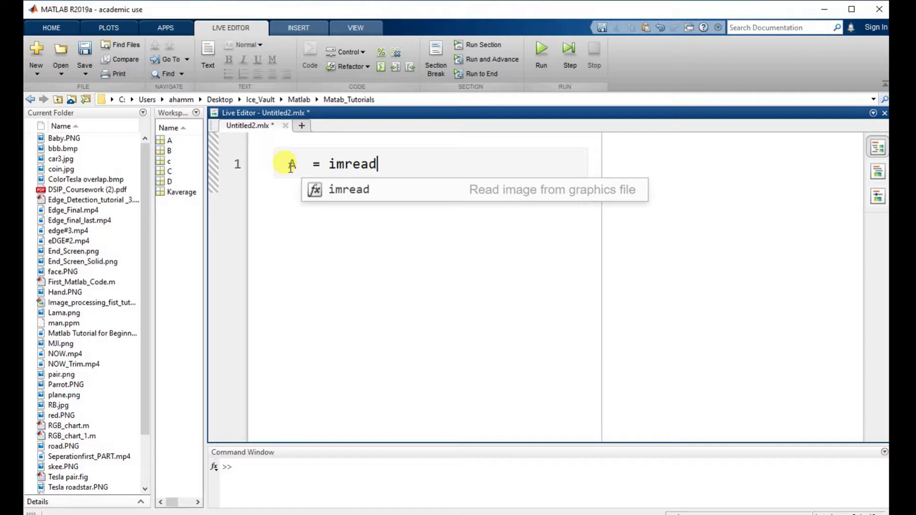
type("((")
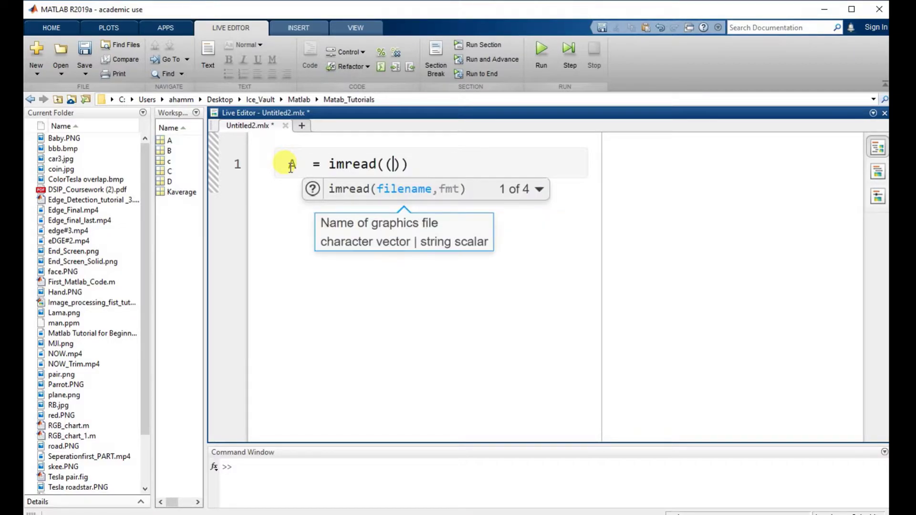
key("BackSpace")
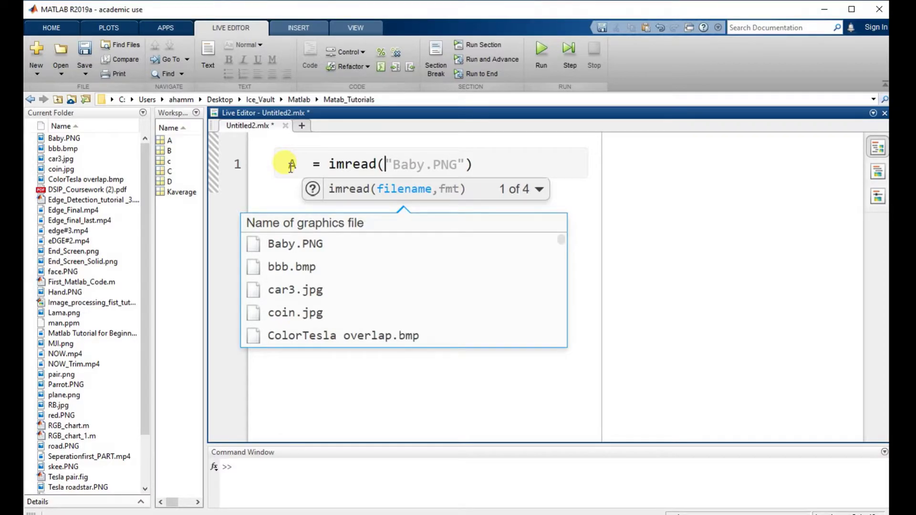
type("\"")
type("c")
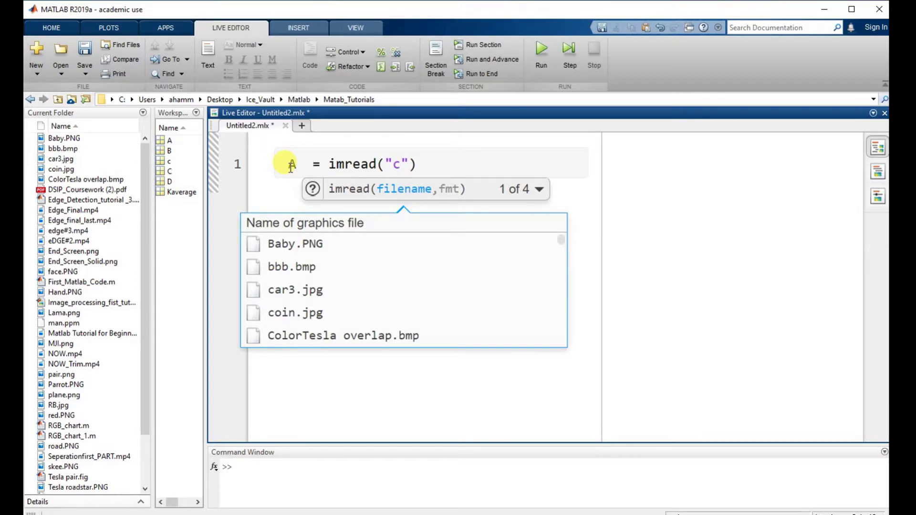
type("o")
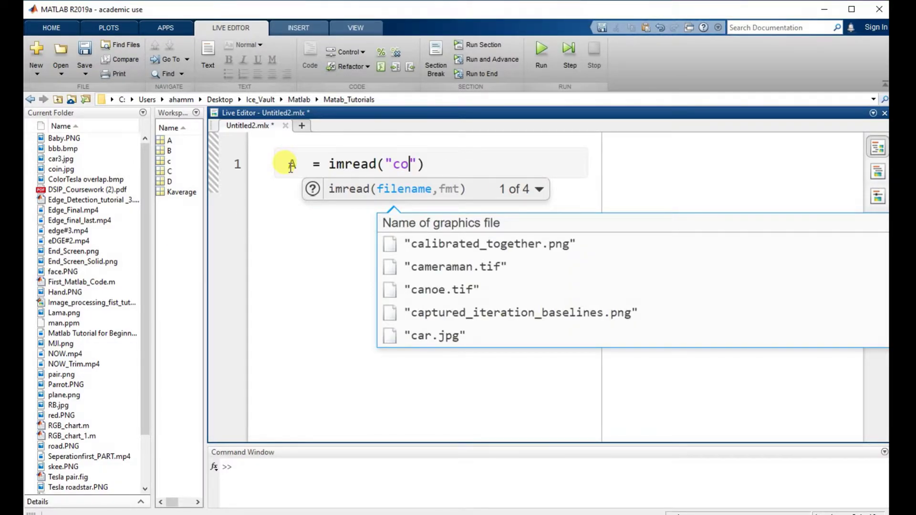
type("in")
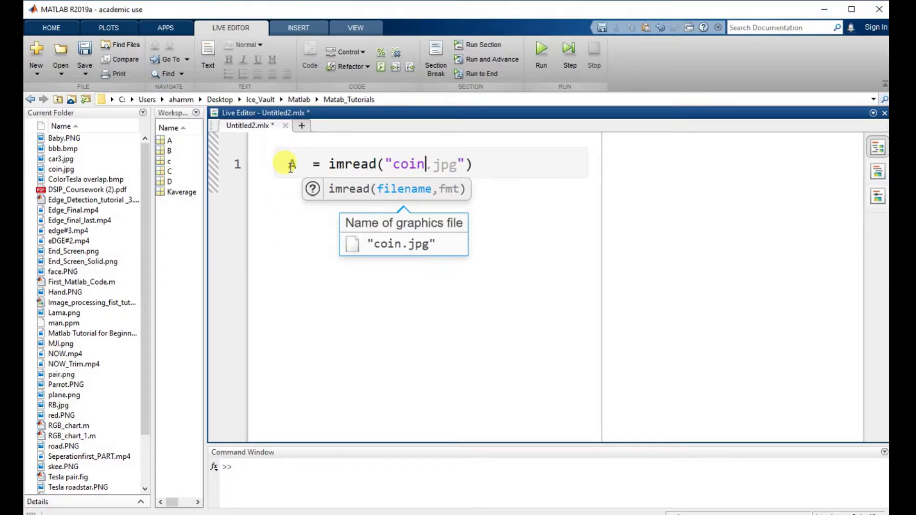
left_click(417, 248)
left_click(484, 156)
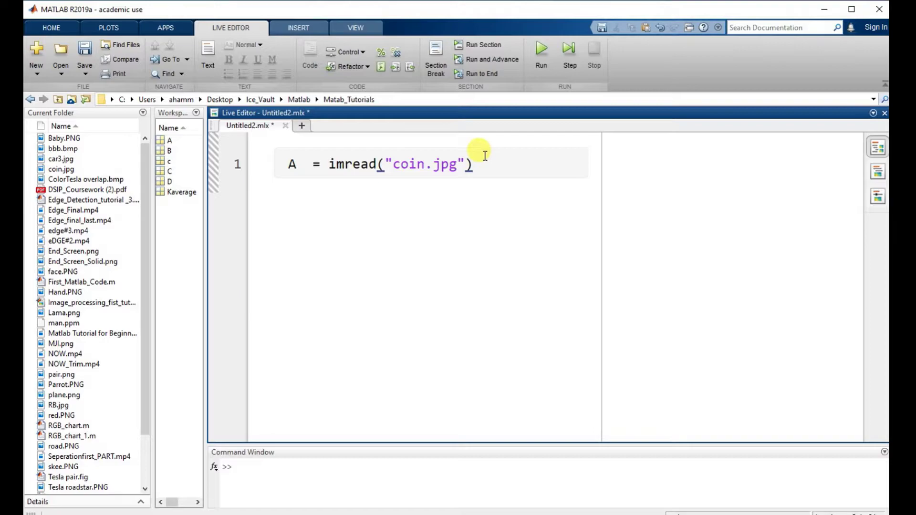
type(";")
key("Return")
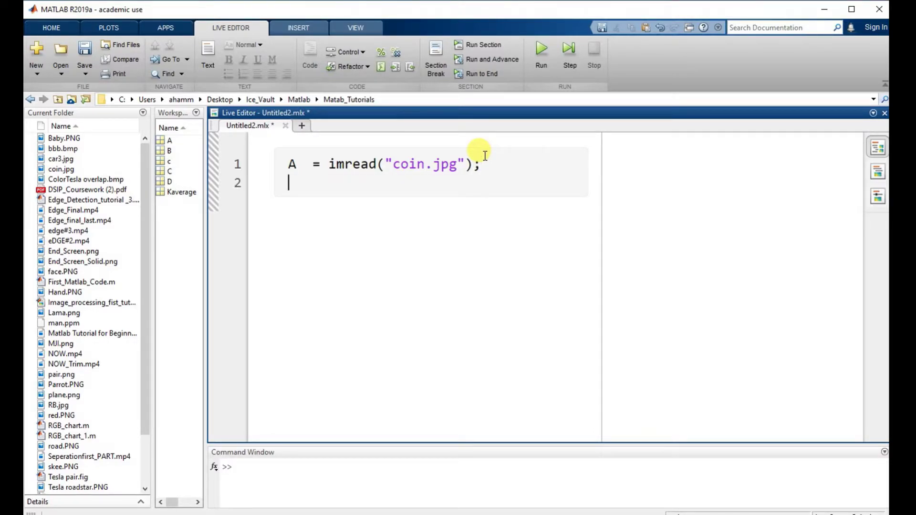
type("fig")
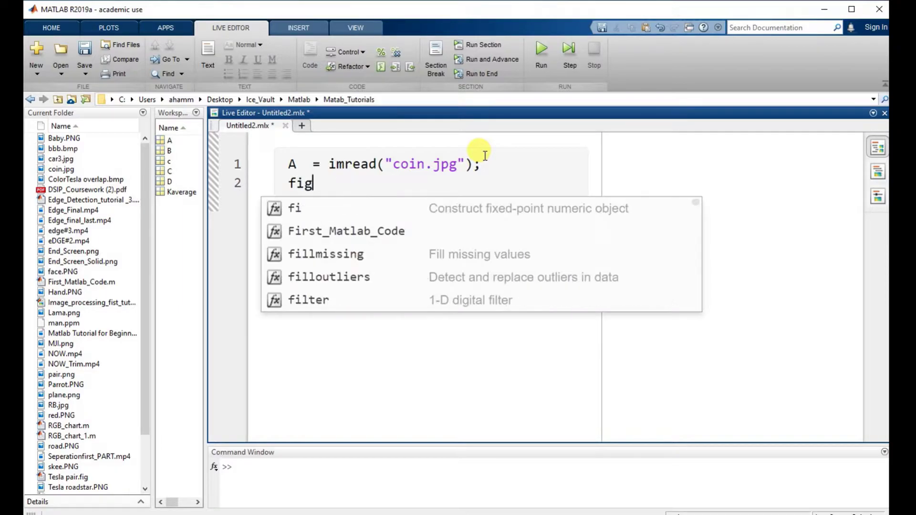
type("ure")
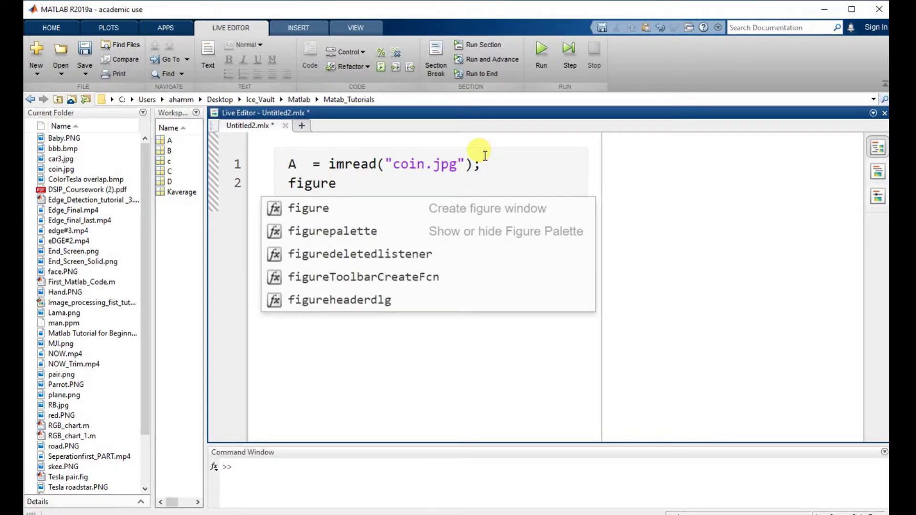
key("Return")
type("imshow")
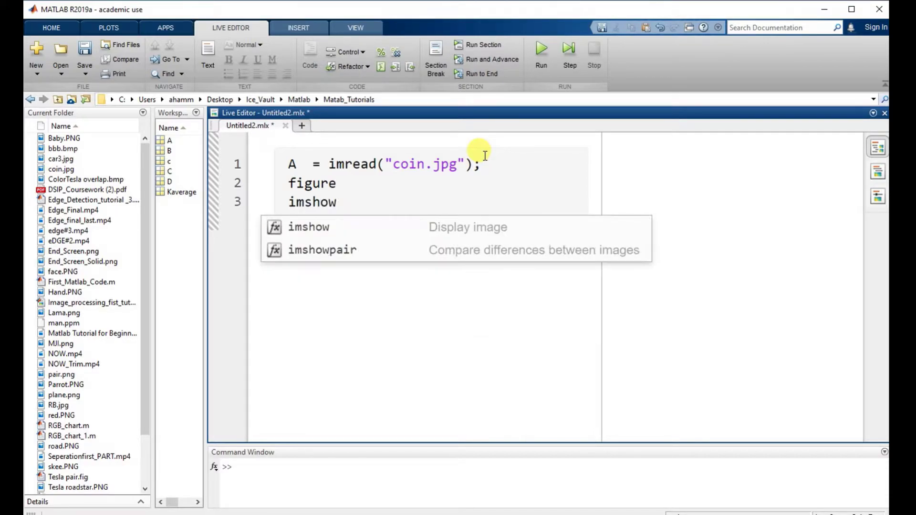
type("(")
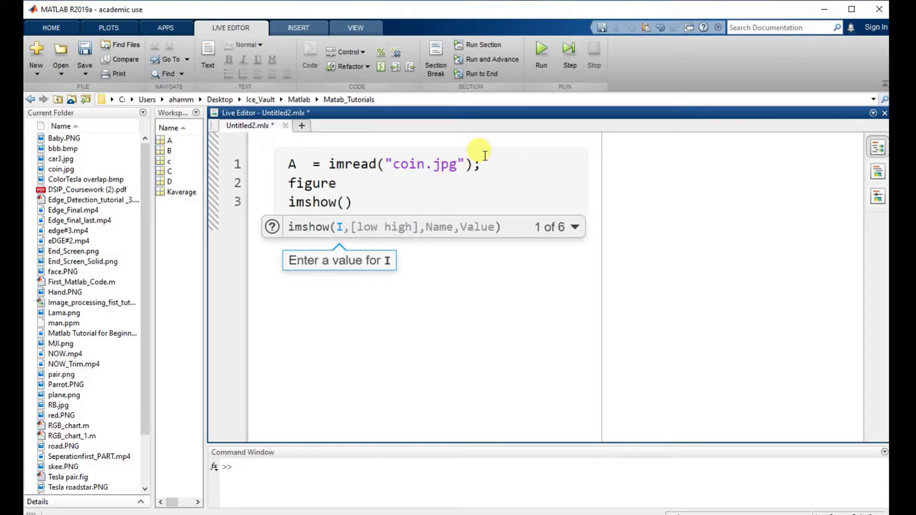
type("A)")
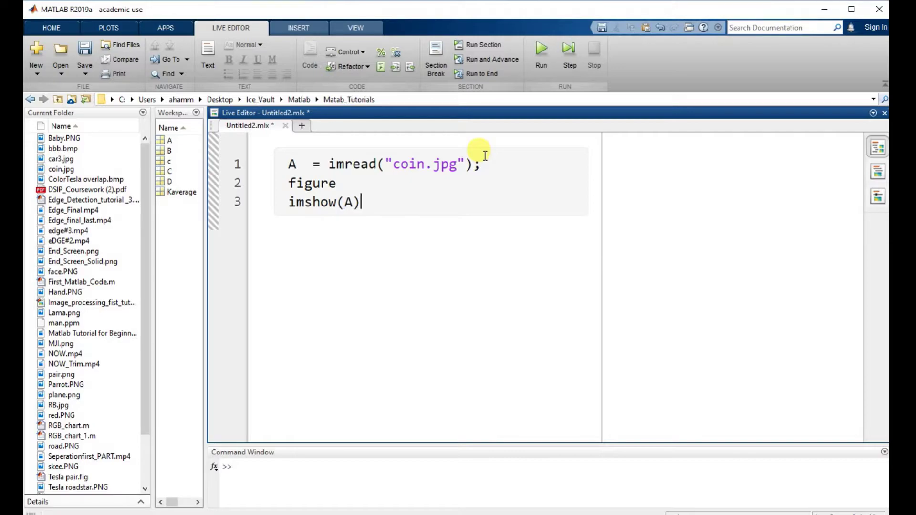
key("Return")
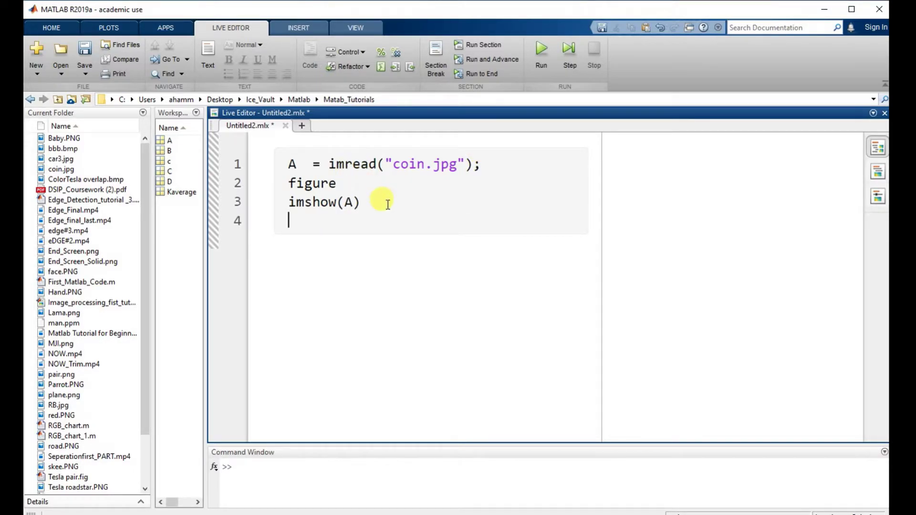
- Run the script to show the coin photo, then add the comment '%Image has opened' and blank lines
left_click(543, 50)
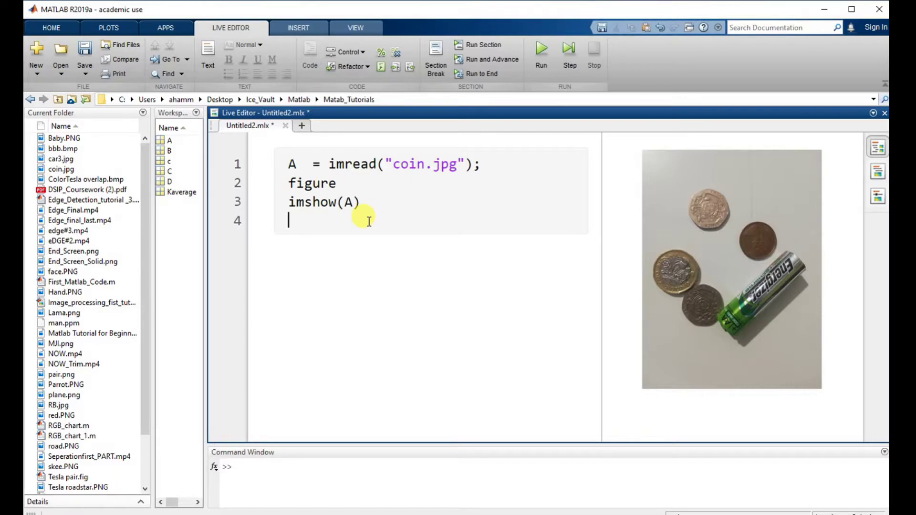
type("%")
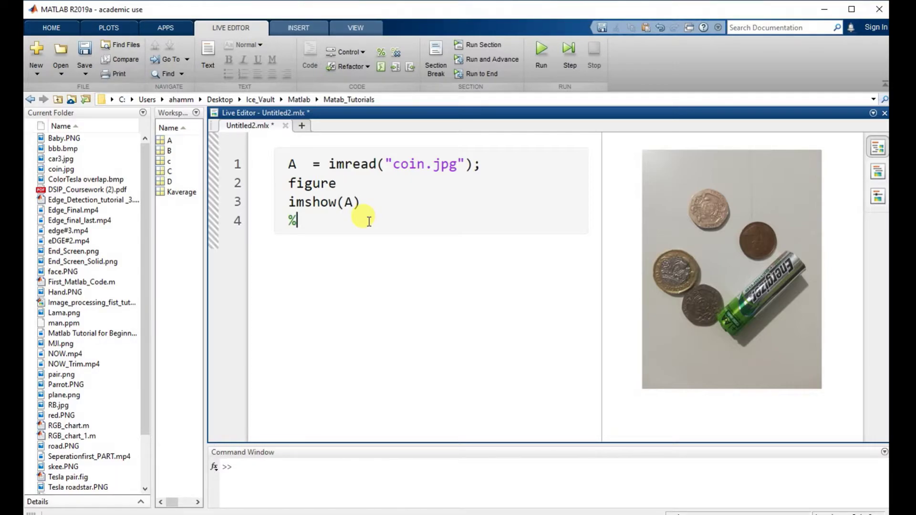
type("Image ")
type("has")
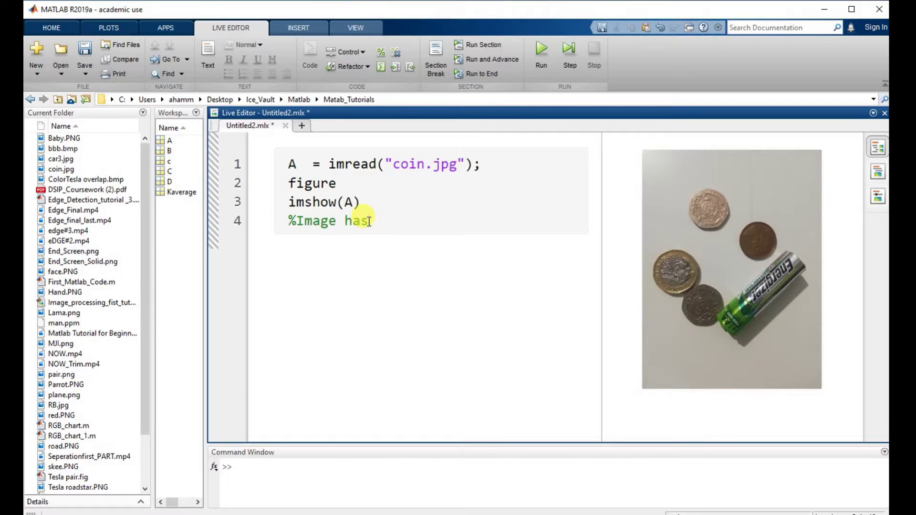
type(" opened")
key("Return")
key("Return")
key("Return")
key("Return")
key("BackSpace")
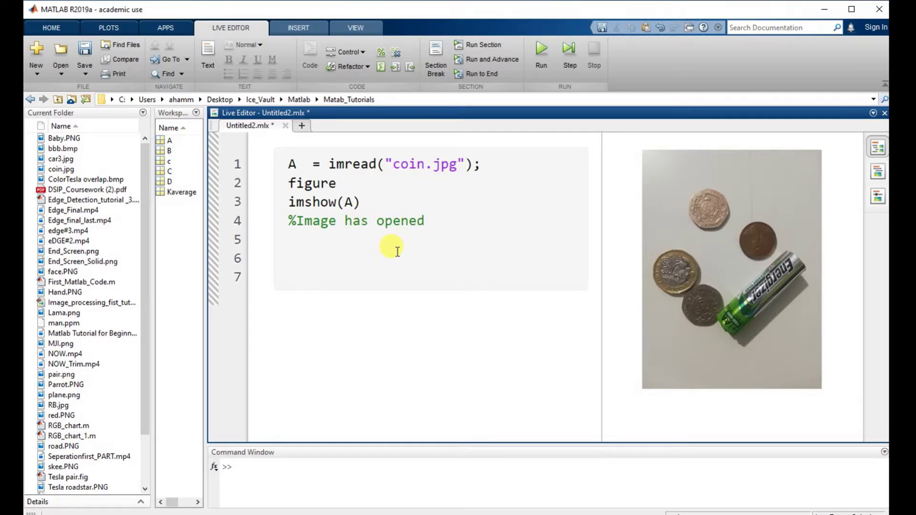
type("B")
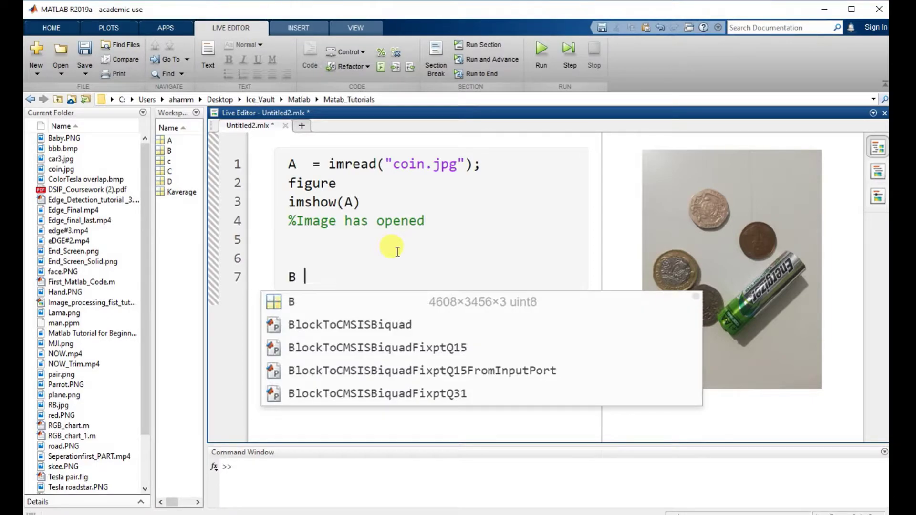
type(" =")
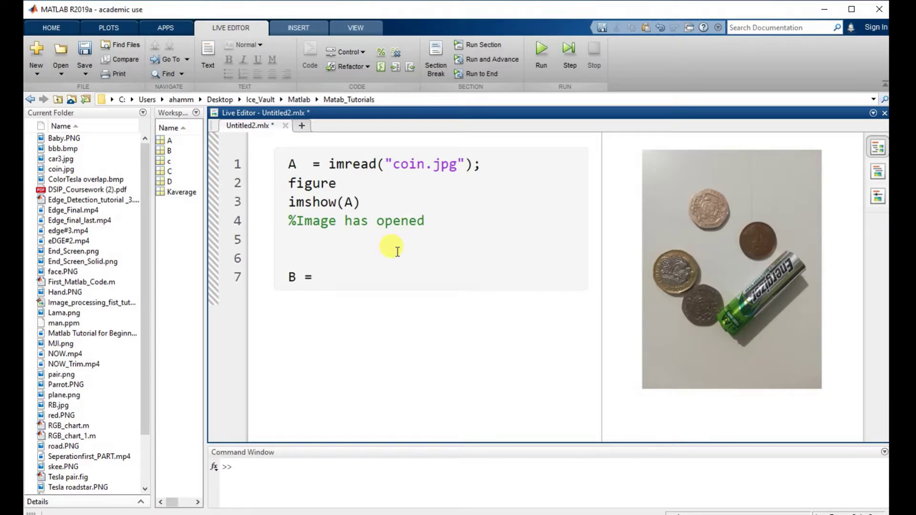
type(" rgb2")
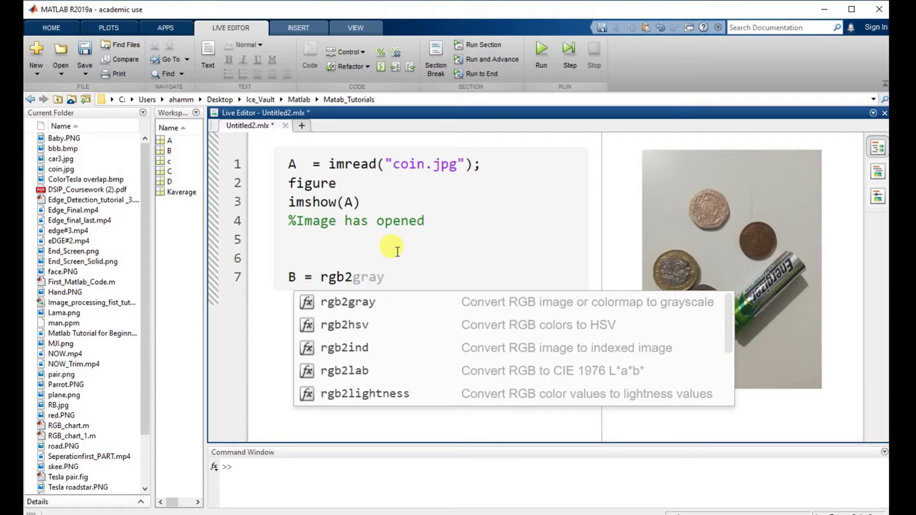
type("gray (")
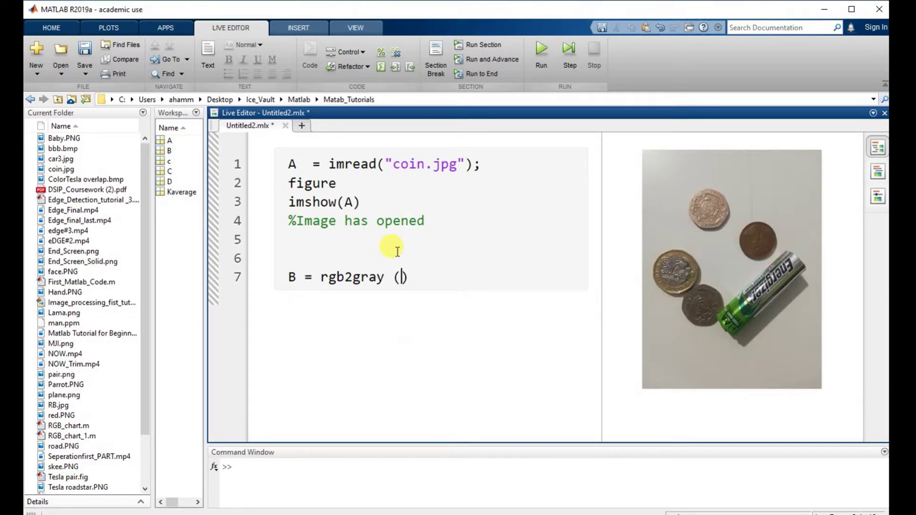
type("AA")
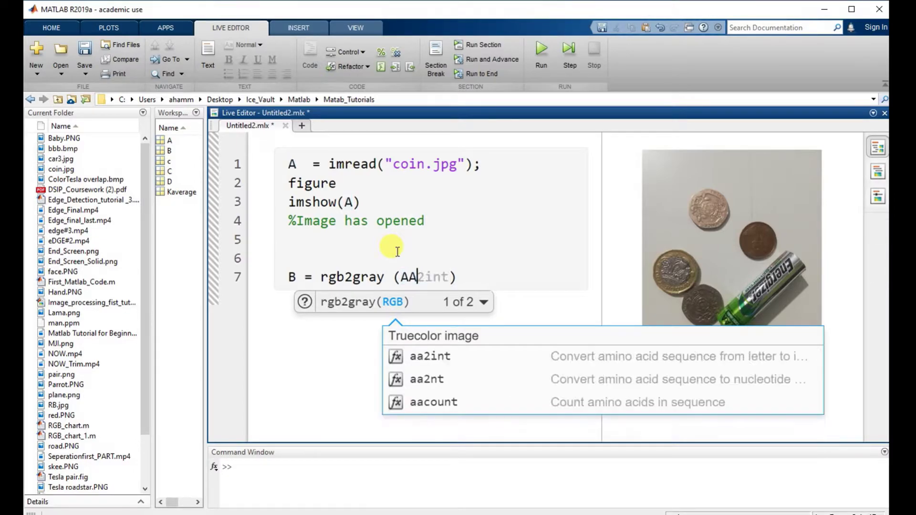
- Add B = rgb2gray(A); on line 7 and imshow(B) on line 8
key("BackSpace")
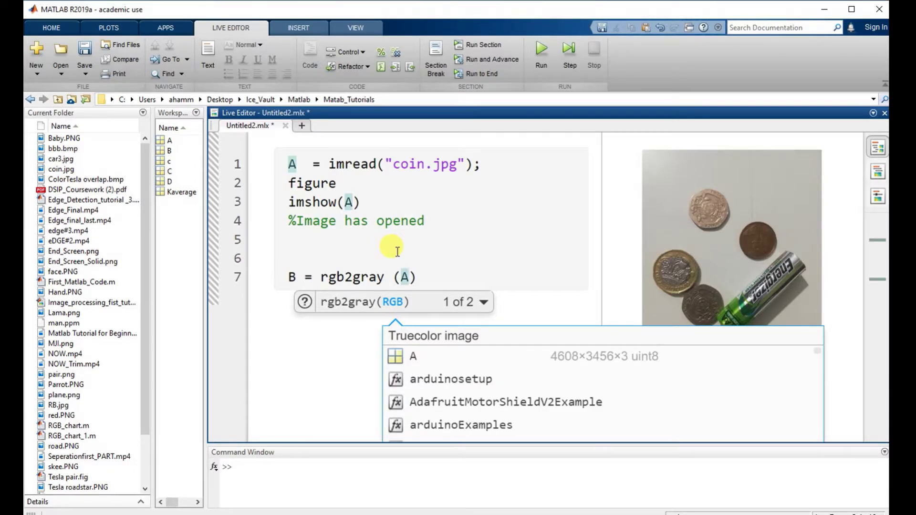
type(")")
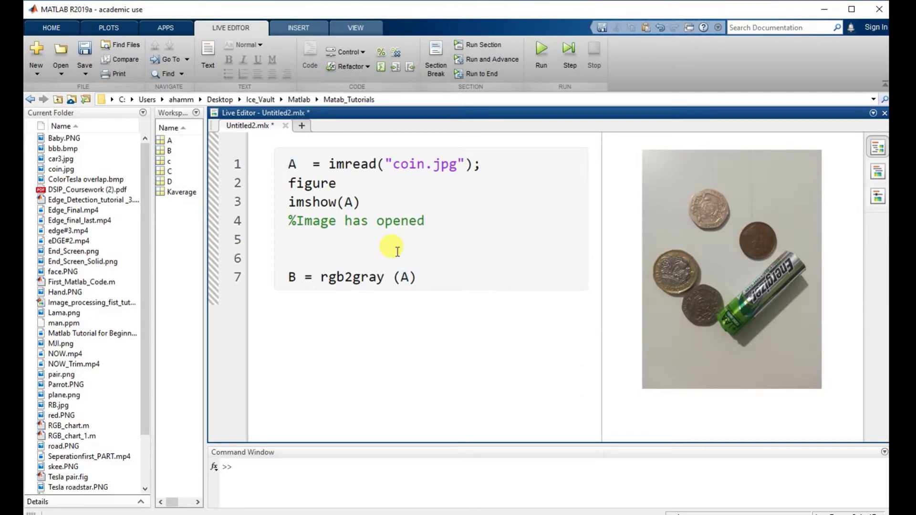
type(";")
key("Return")
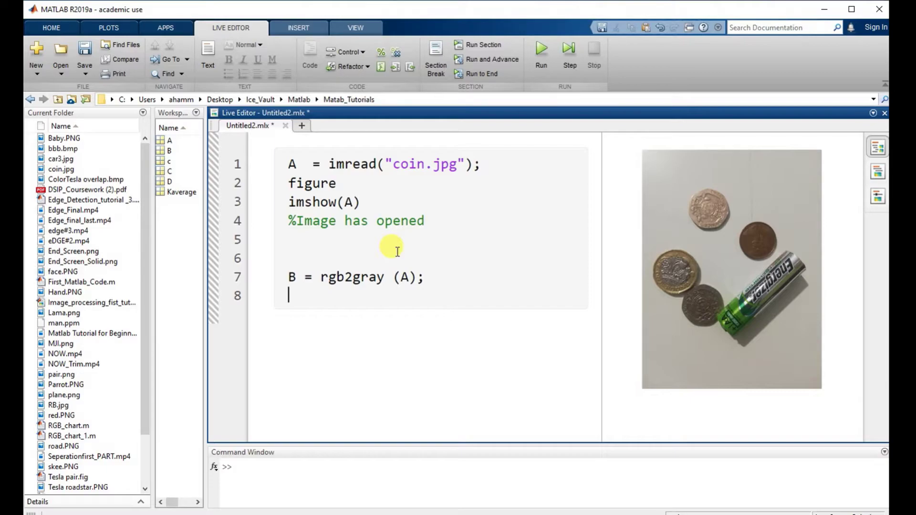
type("im")
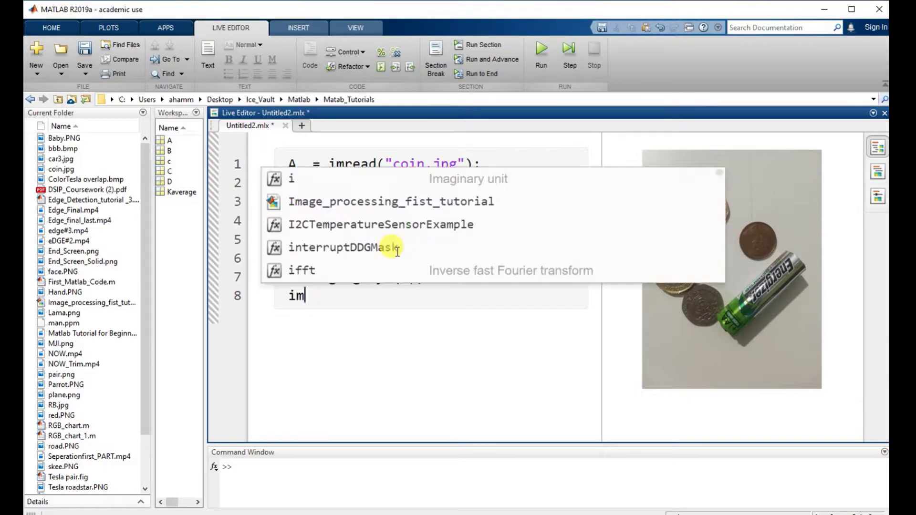
type("show(")
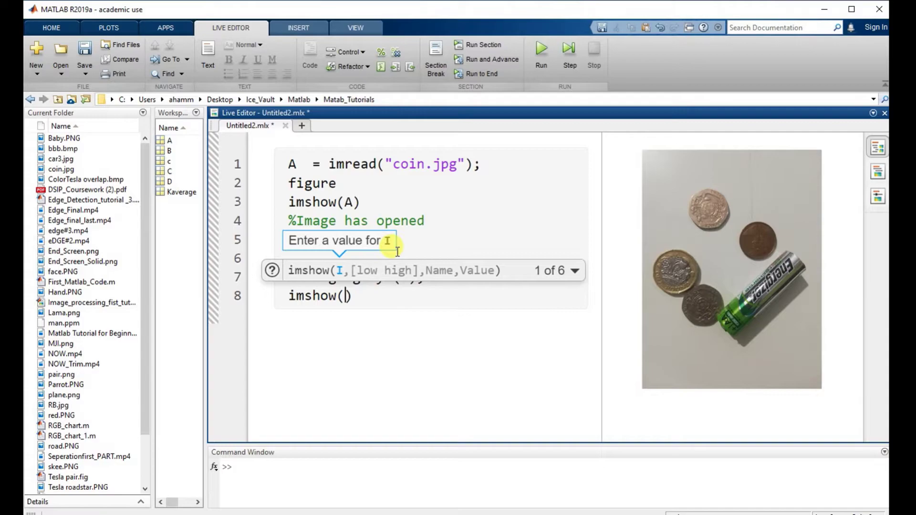
type("B")
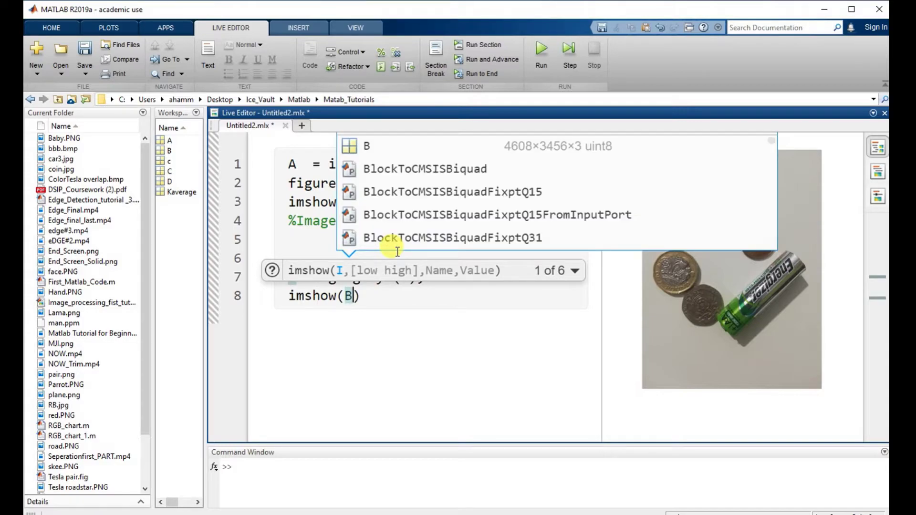
key("Up")
key("Up")
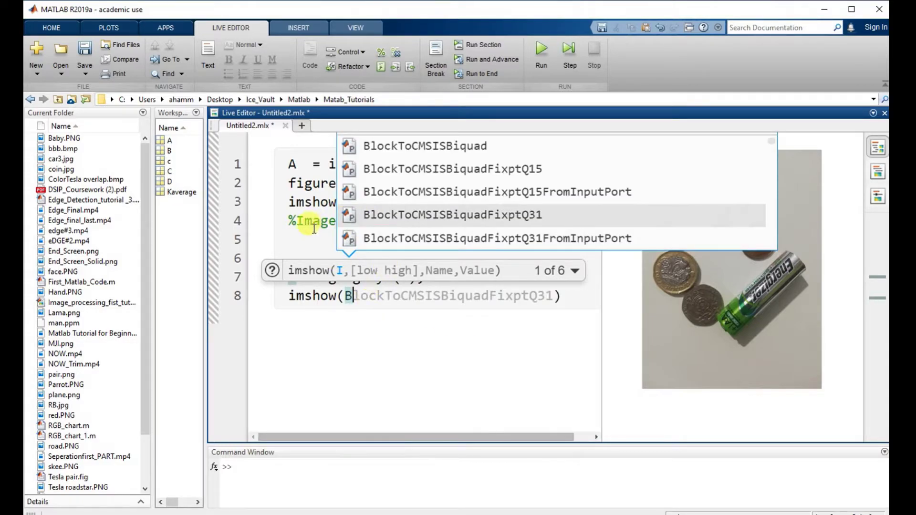
key("Escape")
left_click(372, 299)
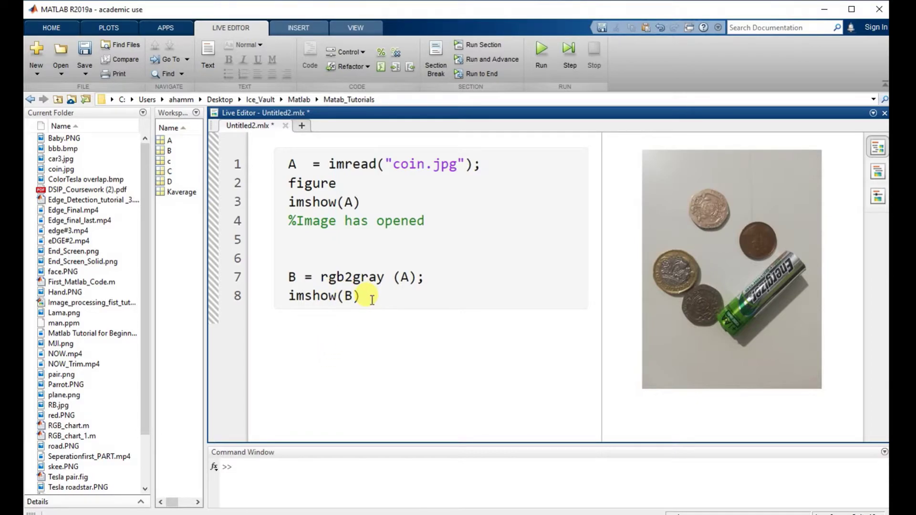
key("Return")
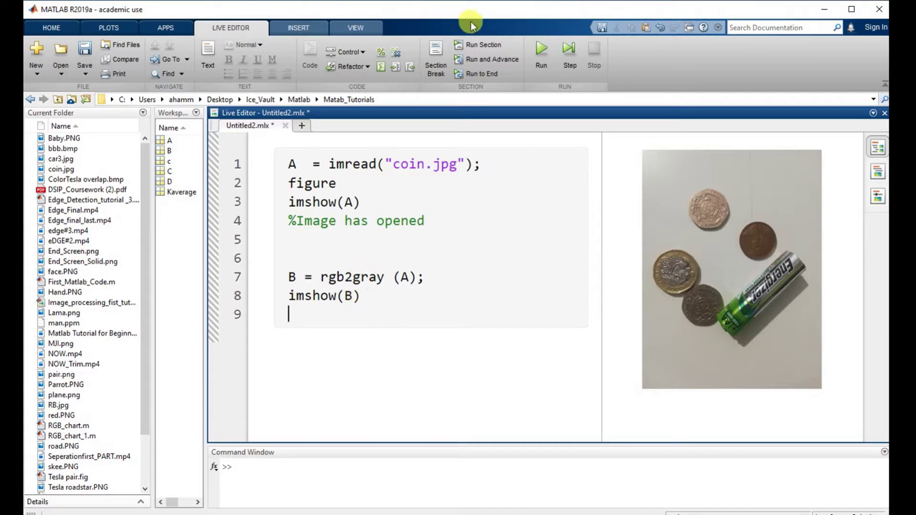
- Run the script to check the grayscale coin photo, then start line 10
left_click(546, 52)
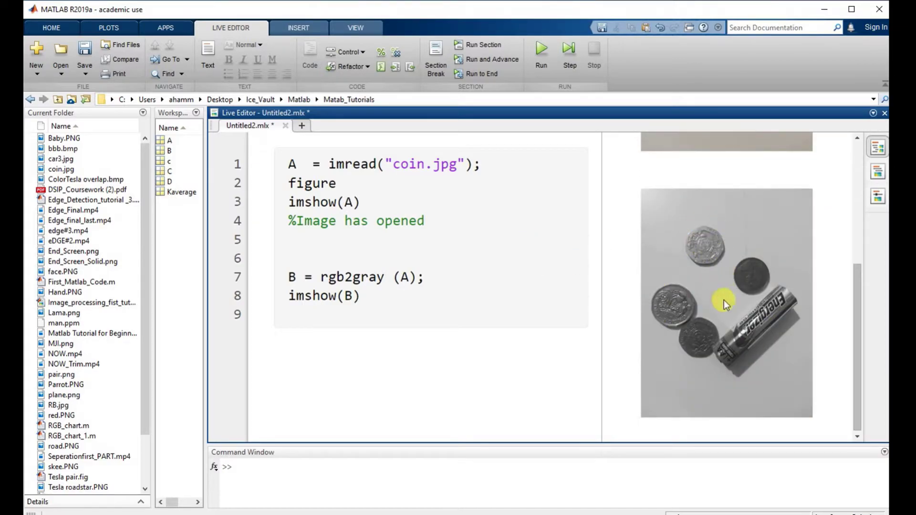
scroll(768, 287, "up", 5)
scroll(766, 288, "down", 3)
key("Return")
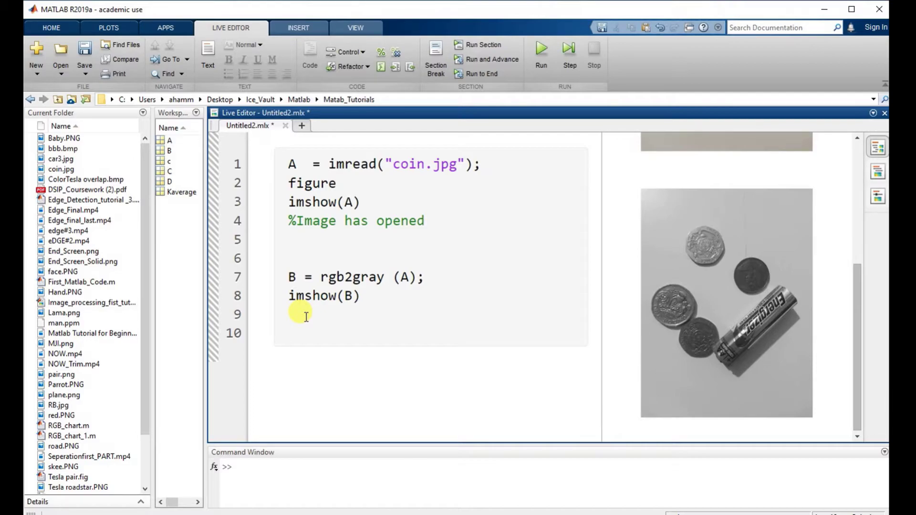
type("C = ")
type("im")
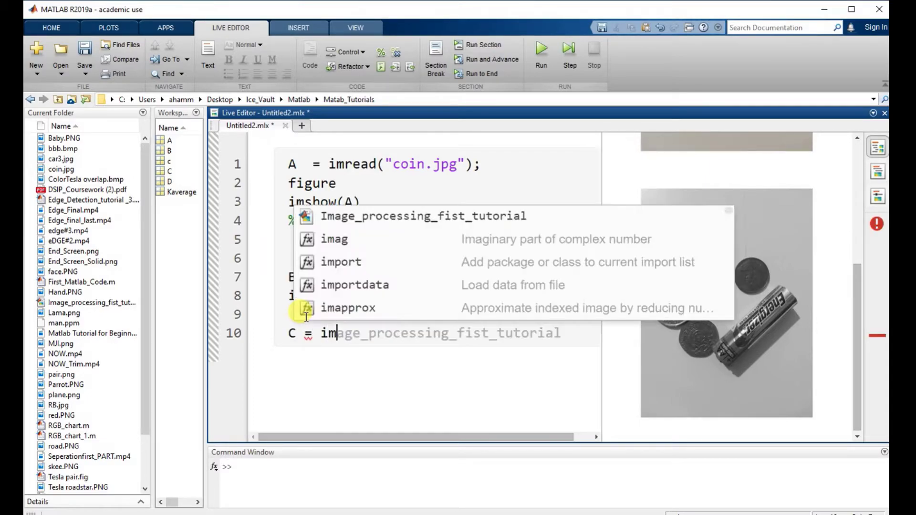
type("ni")
- Write line 10 as C = imnoise(B,'salt & pepper',.7); and start line 11
key("BackSpace")
type("oise")
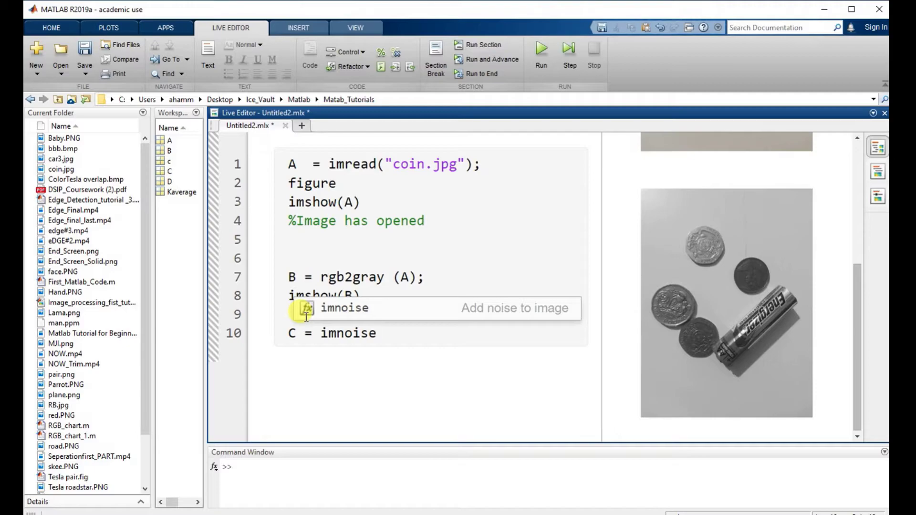
type("(")
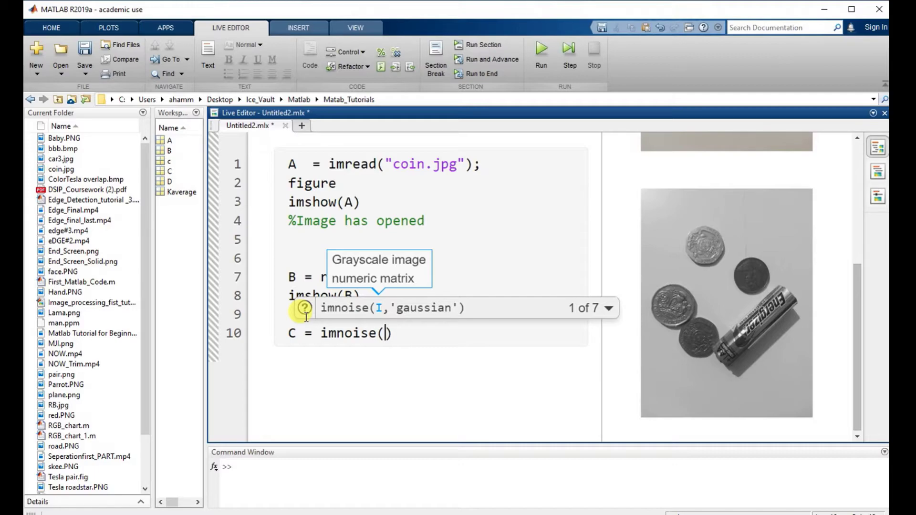
type("B,\"")
key("BackSpace")
type("'")
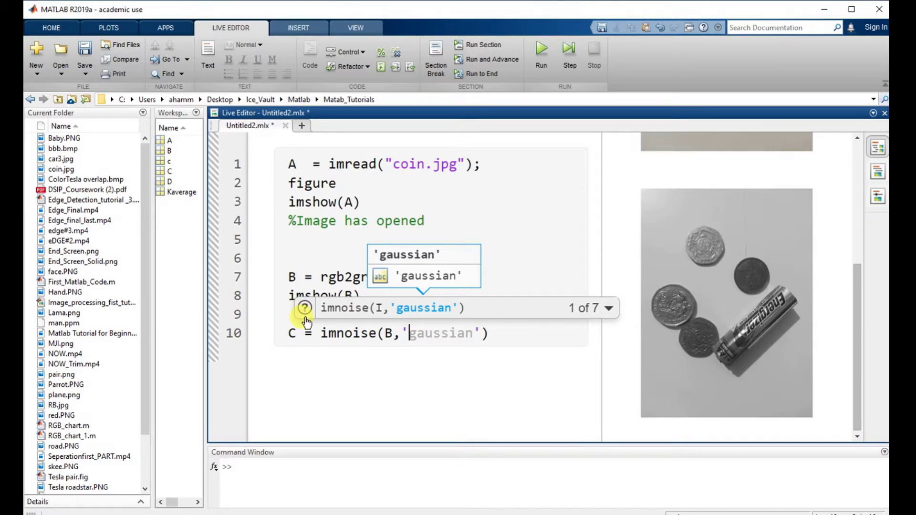
type("salt")
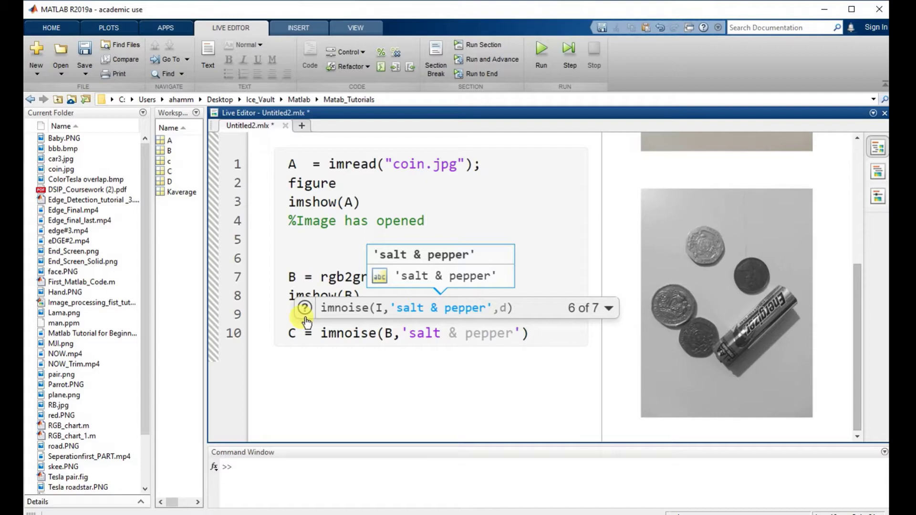
type(" &")
key("Tab")
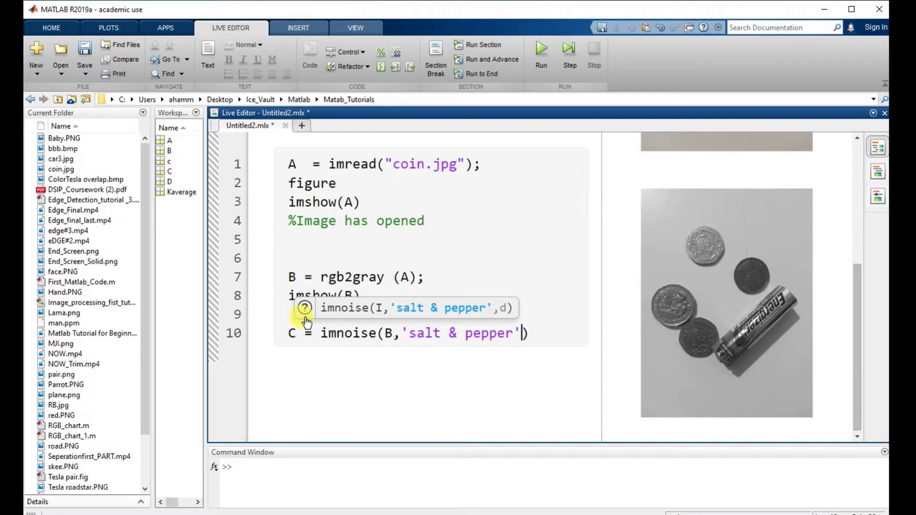
type(",")
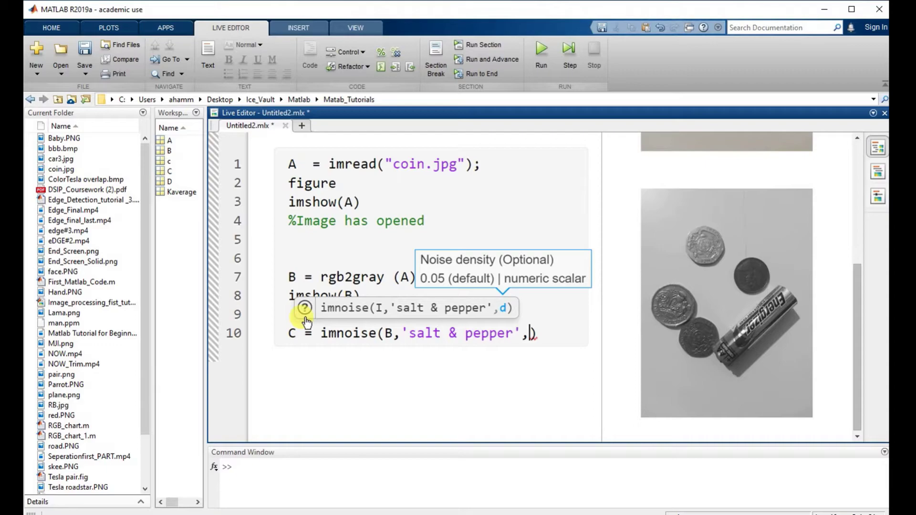
type(".")
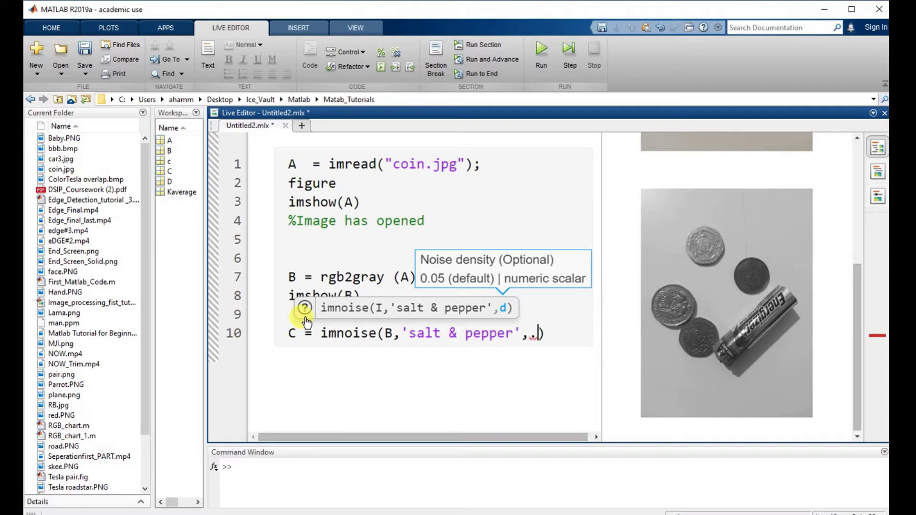
type("7")
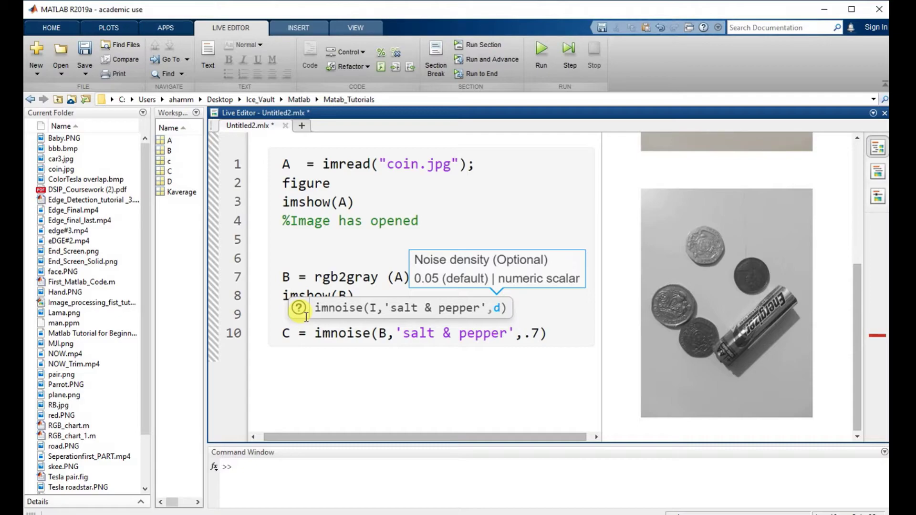
key("Right")
type(";")
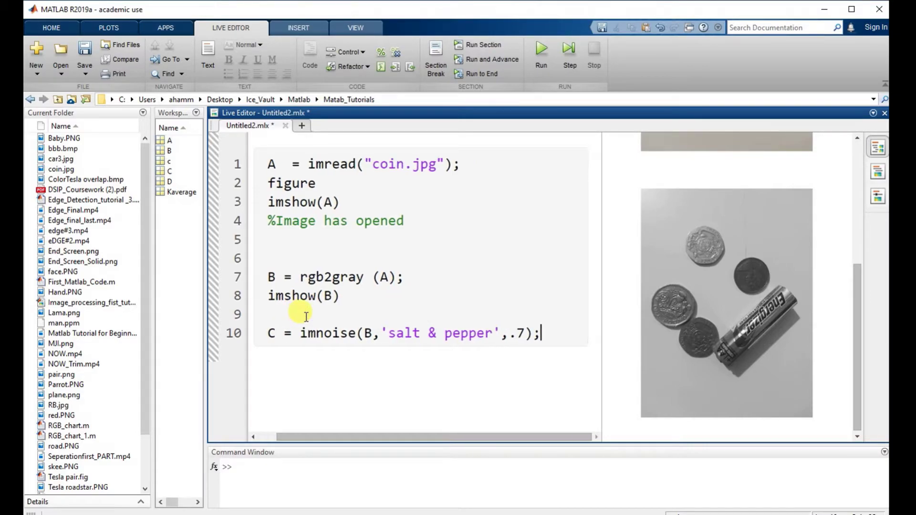
key("Return")
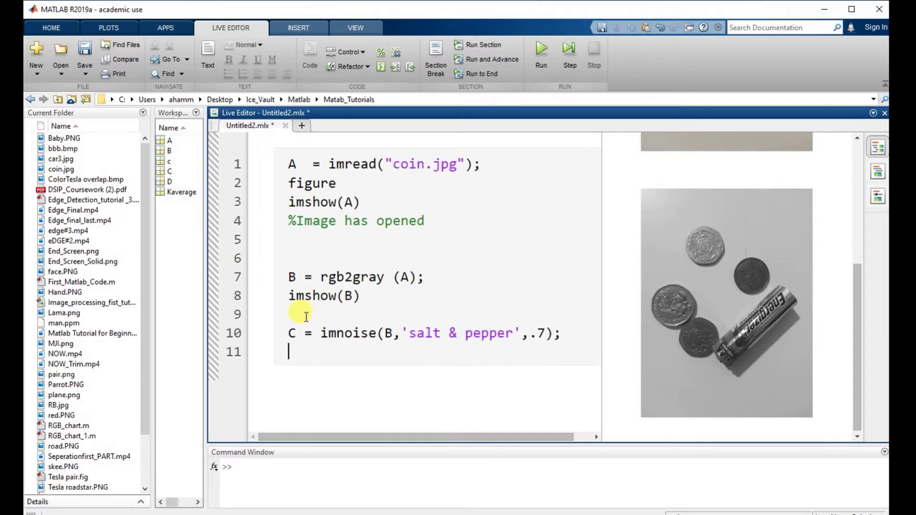
type("figure")
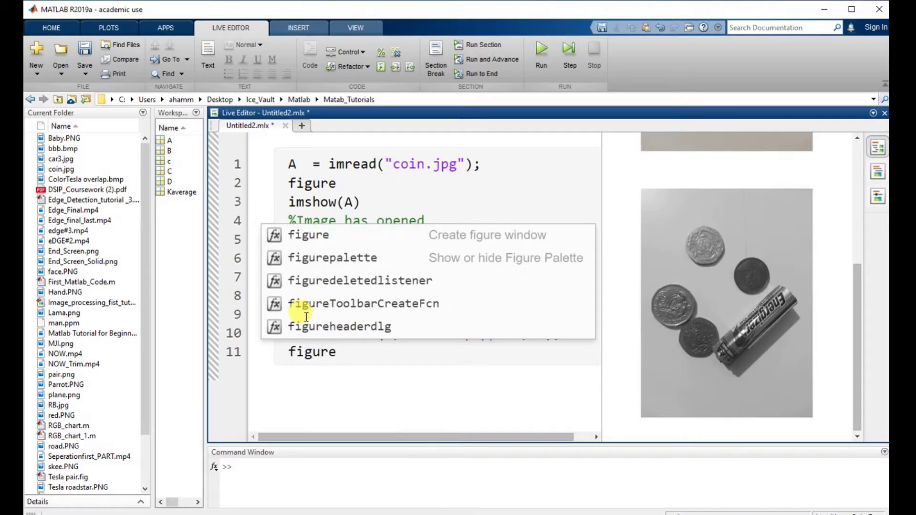
- Add figure on line 11 and imshow(C) on line 12
key("Return")
type("ims")
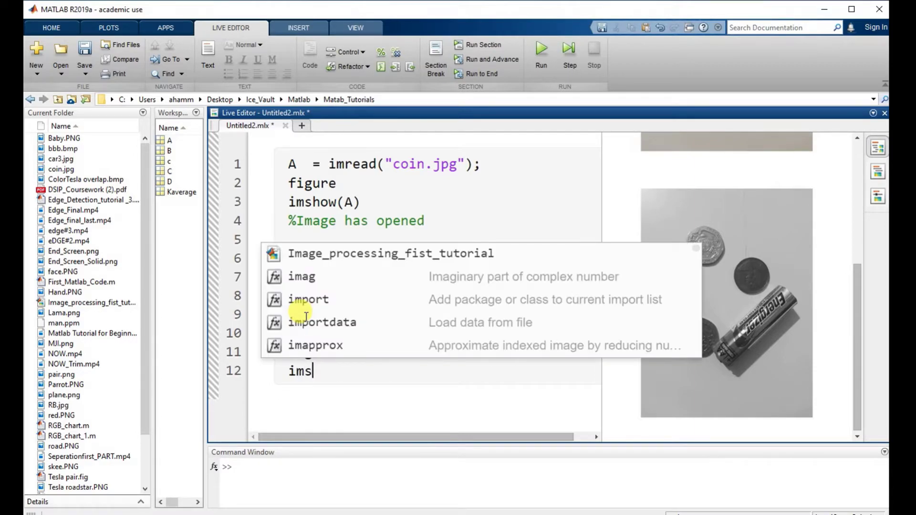
type("how")
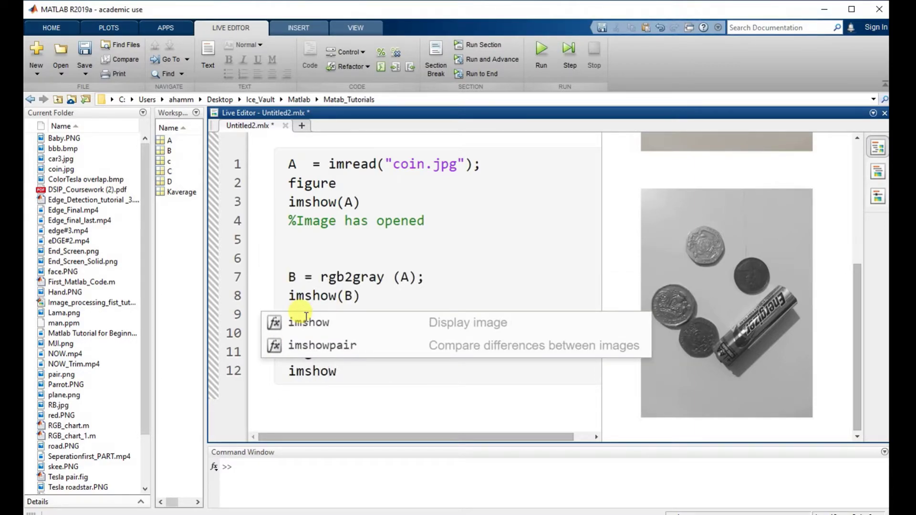
type("(C)")
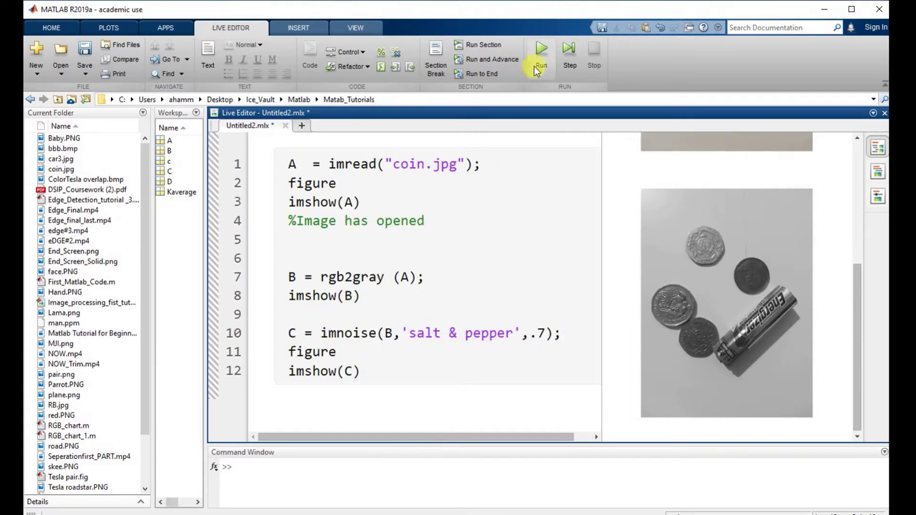
- Run the script to view the speckled noisy coin image, then return to the end of imshow(C)
left_click(537, 51)
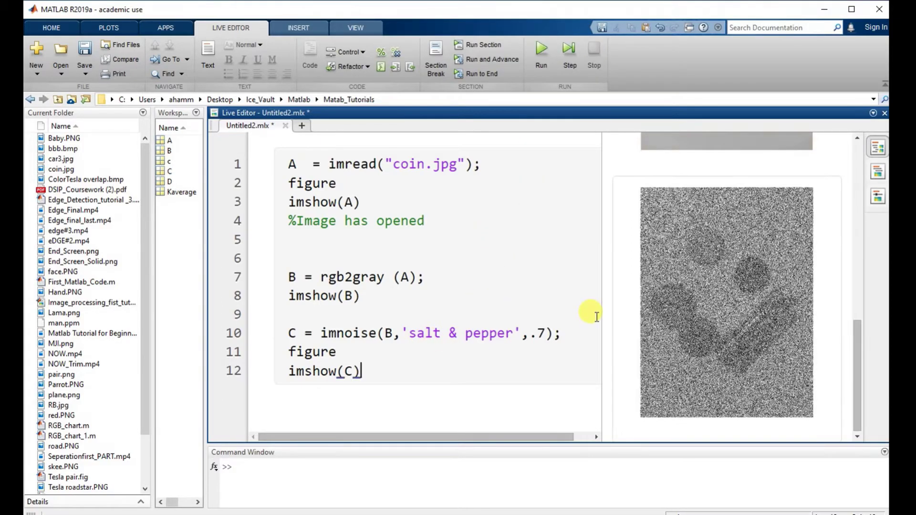
scroll(699, 283, "up", 3)
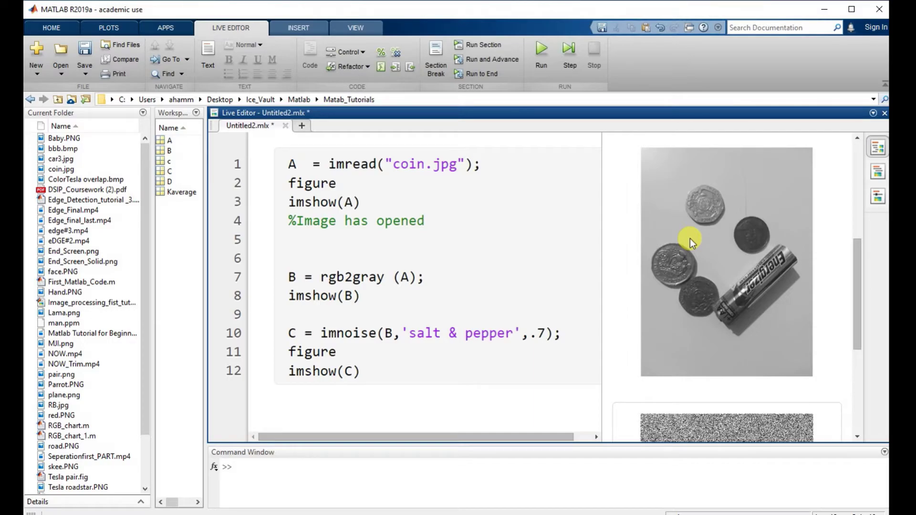
scroll(747, 312, "down", 3)
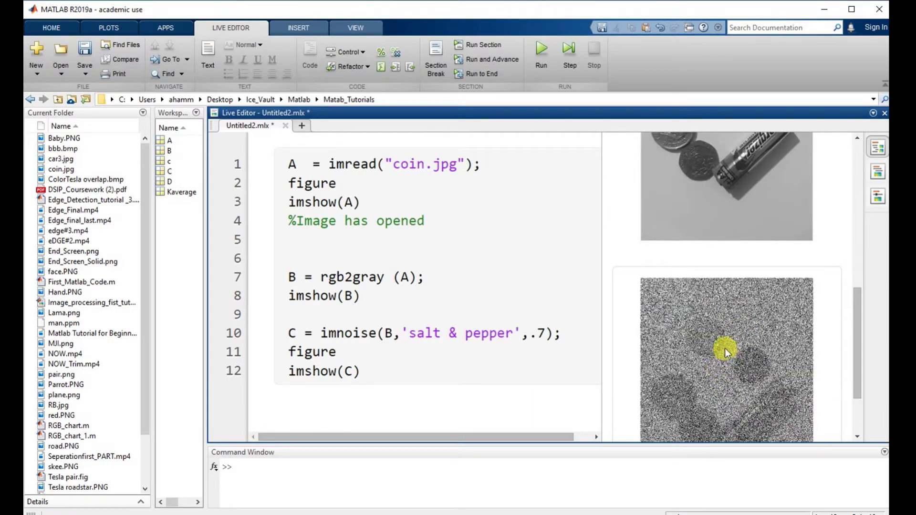
scroll(726, 346, "down", 2)
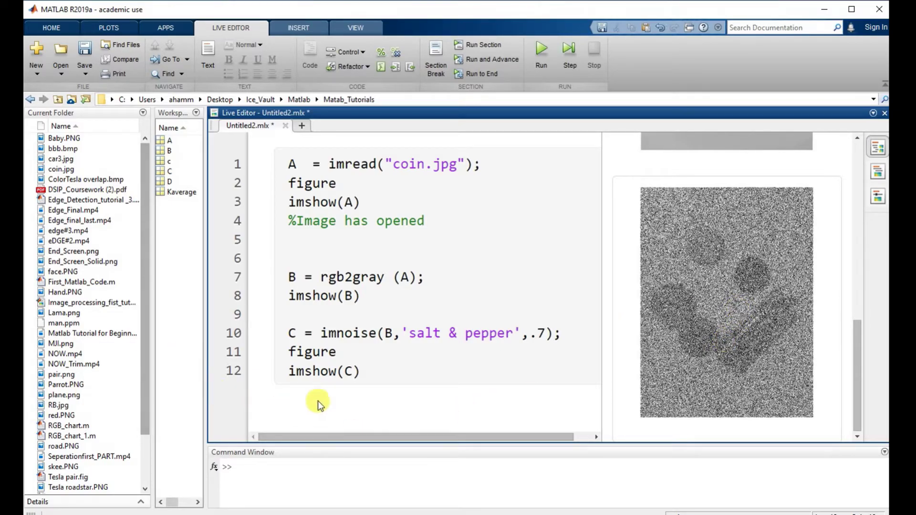
left_click(368, 371)
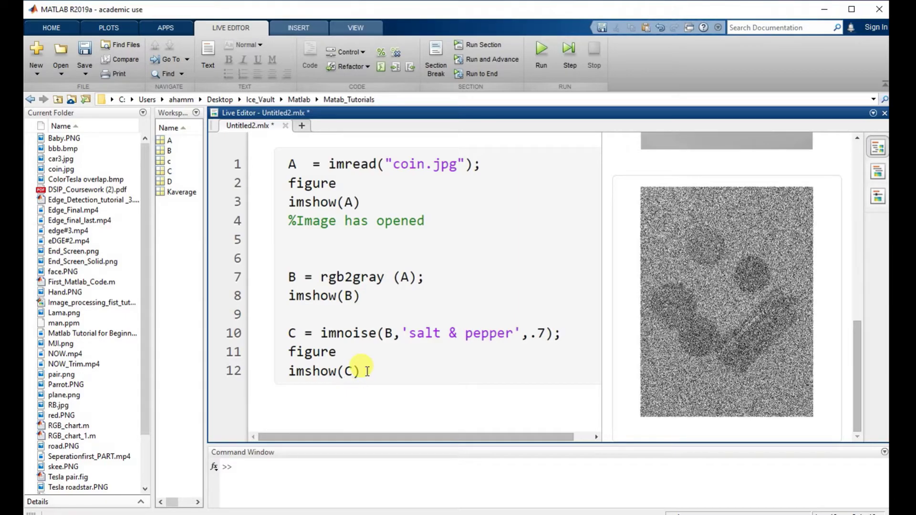
- Add comments '%Noise added' on line 13 and '%Grey scale converted' on line 9, with blank lines
key("Return")
type("%")
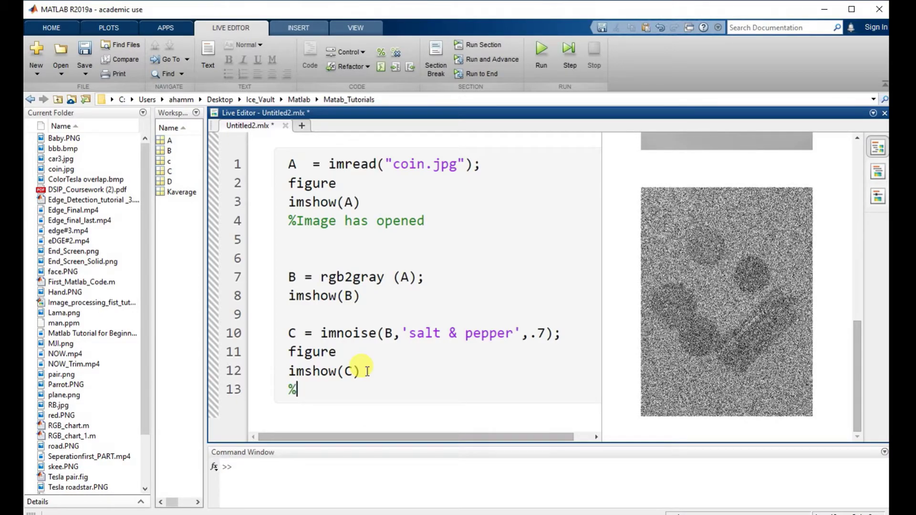
type("Noise added")
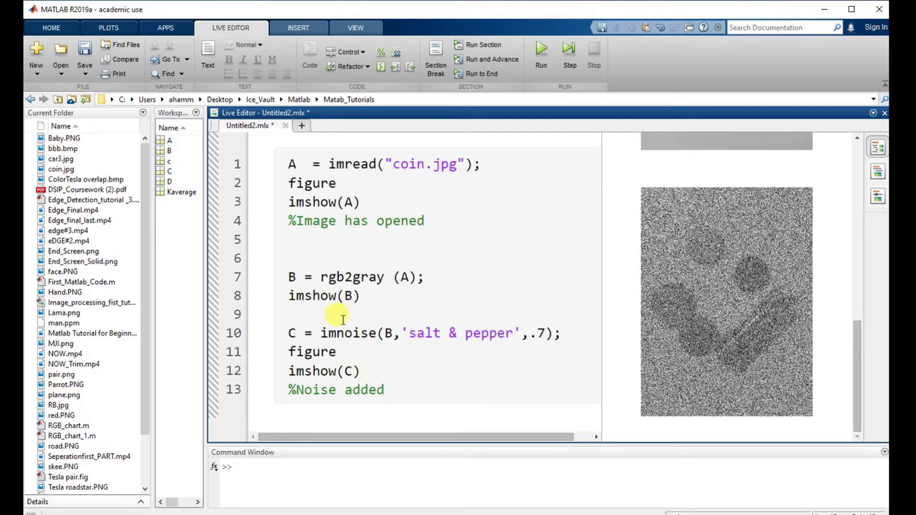
left_click(297, 314)
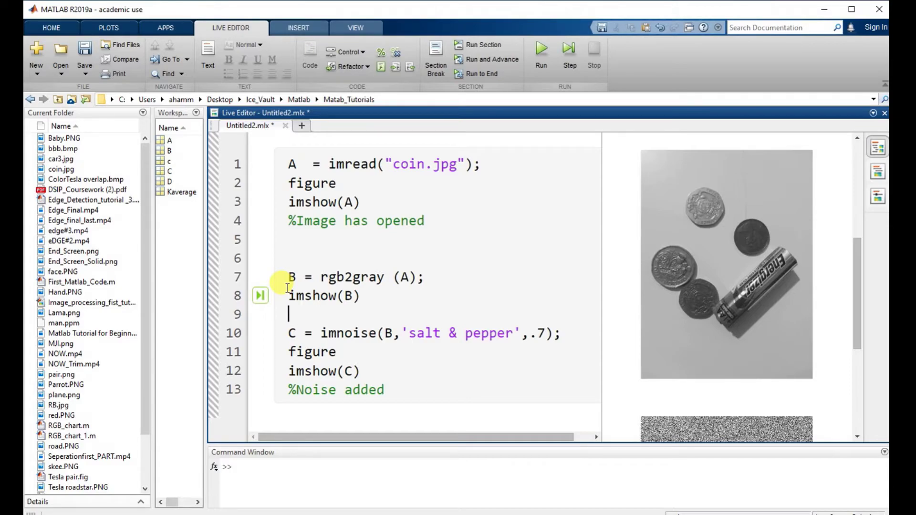
type("%")
type("Gr")
type("ey scale converted")
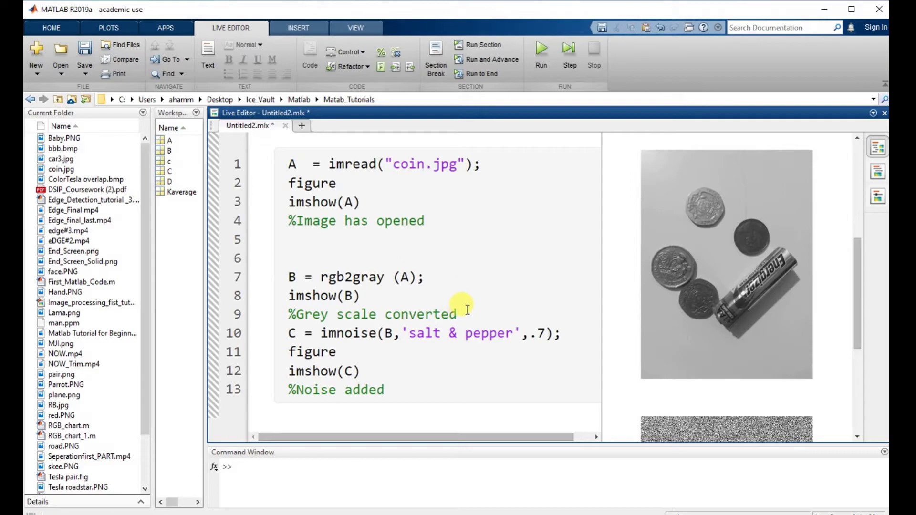
key("Return")
left_click(398, 402)
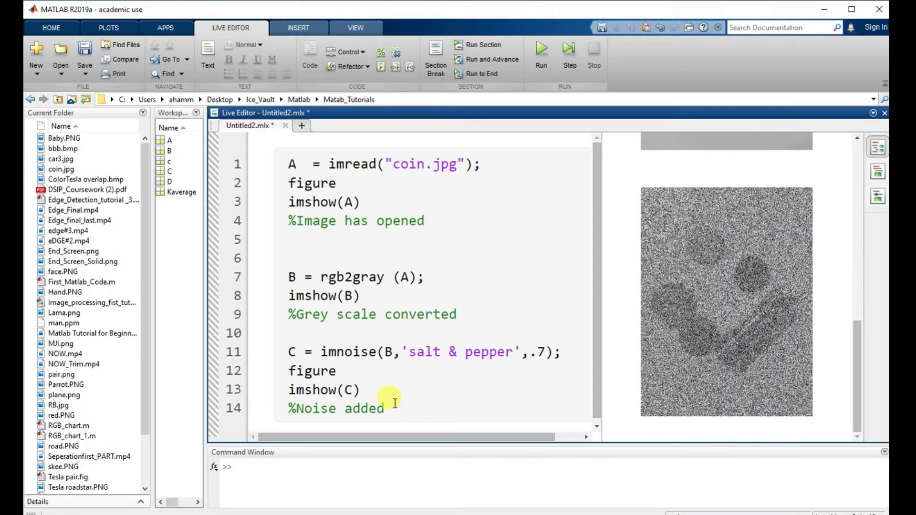
key("Return")
key("Return")
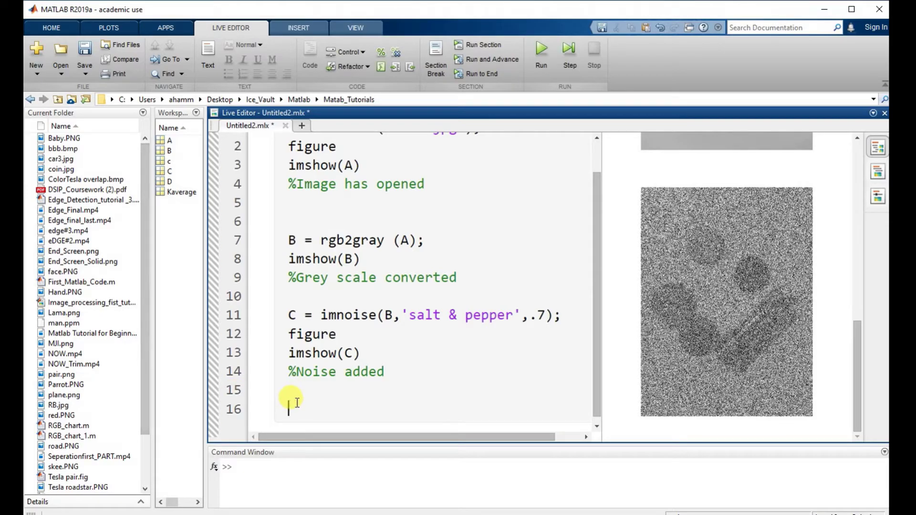
type("D")
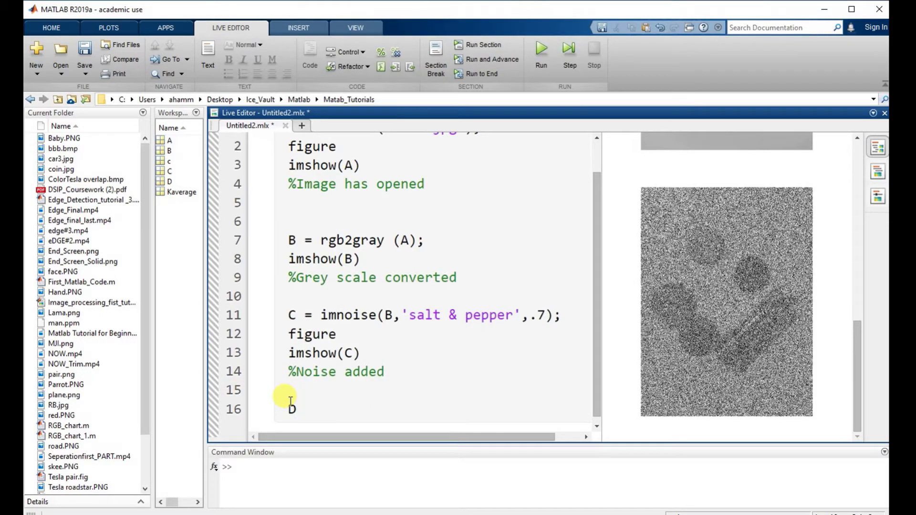
type(" =")
type(" filter2")
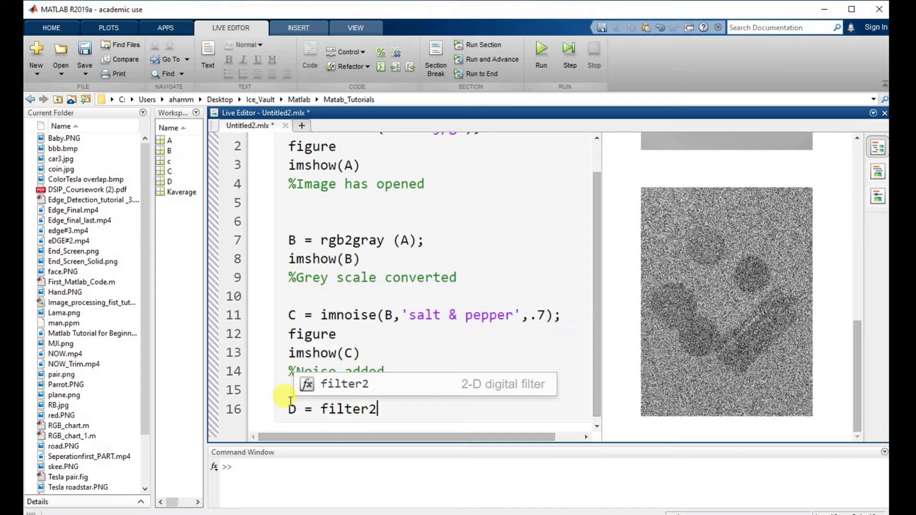
type("(")
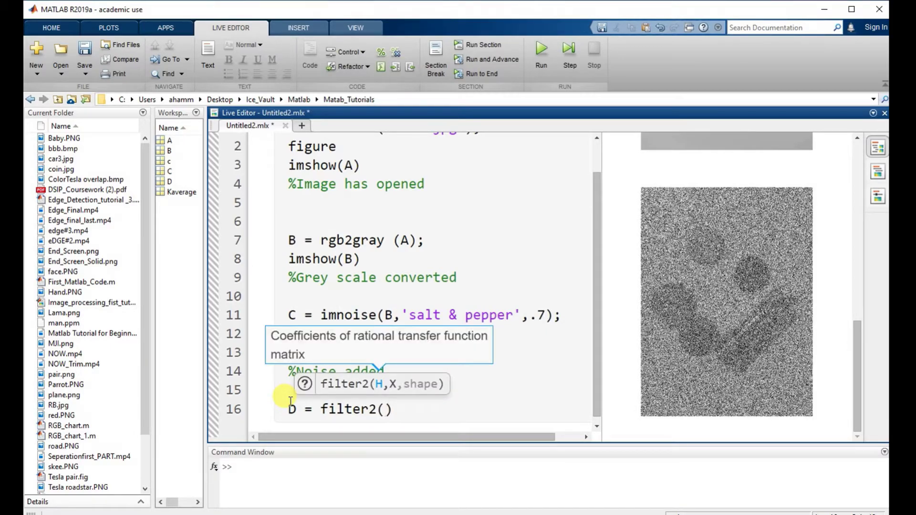
type("f")
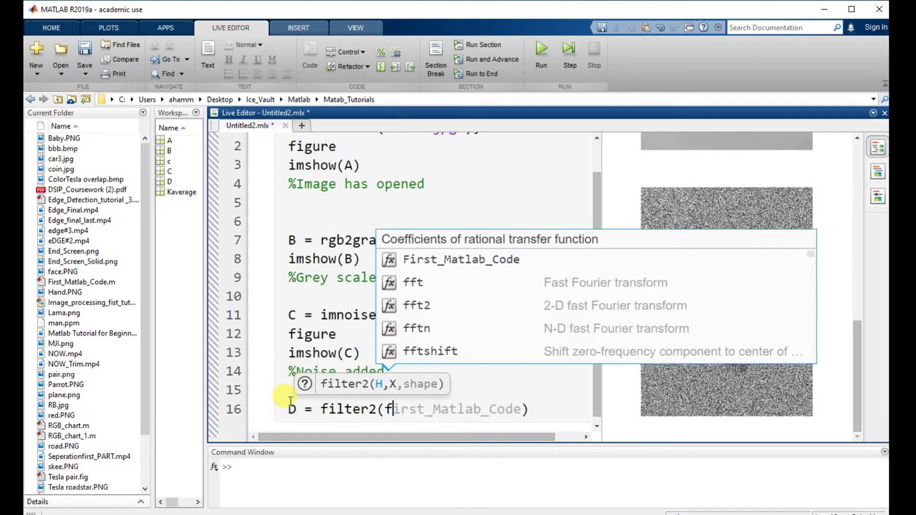
type("special")
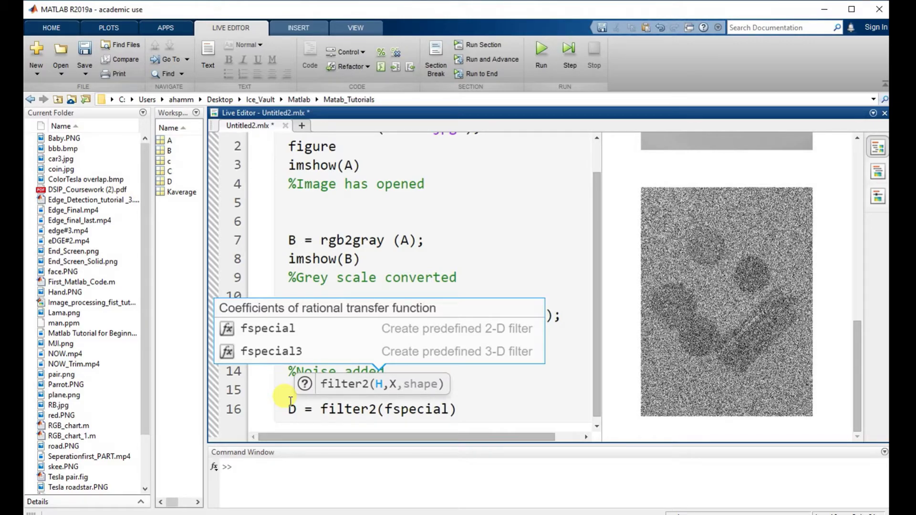
type("(")
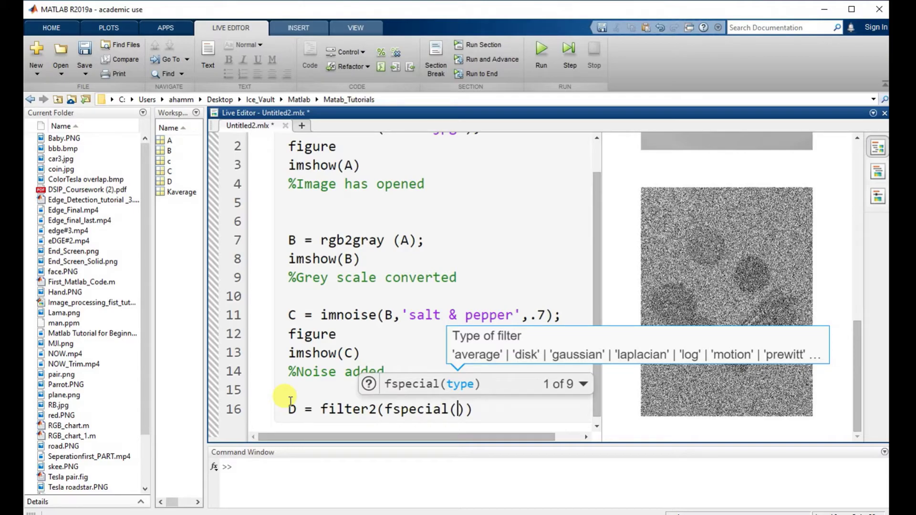
type("'")
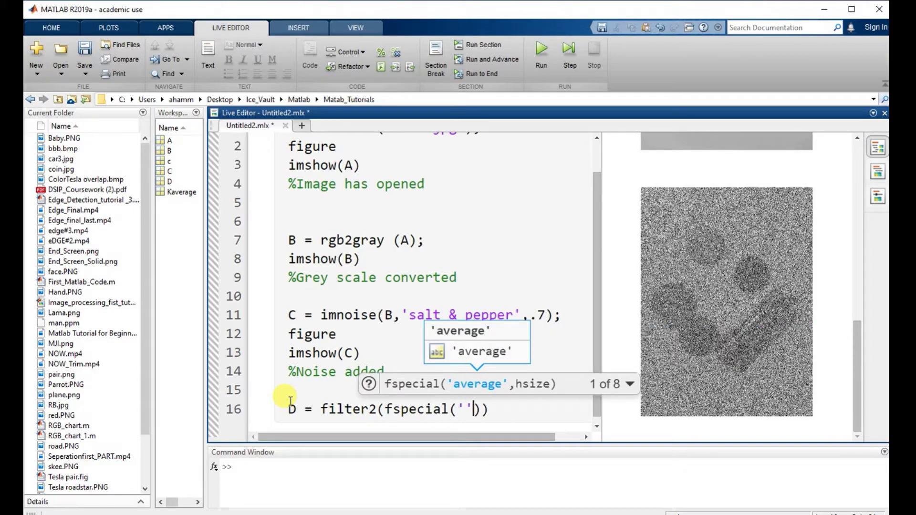
- Enter D = filter2(fspecial('average',3),C)/255; on line 16 and start line 17
key("BackSpace")
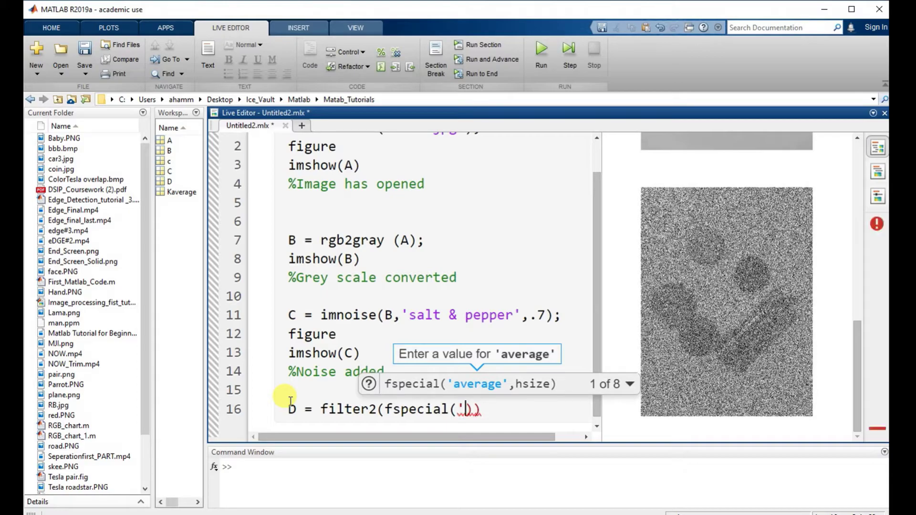
type("average")
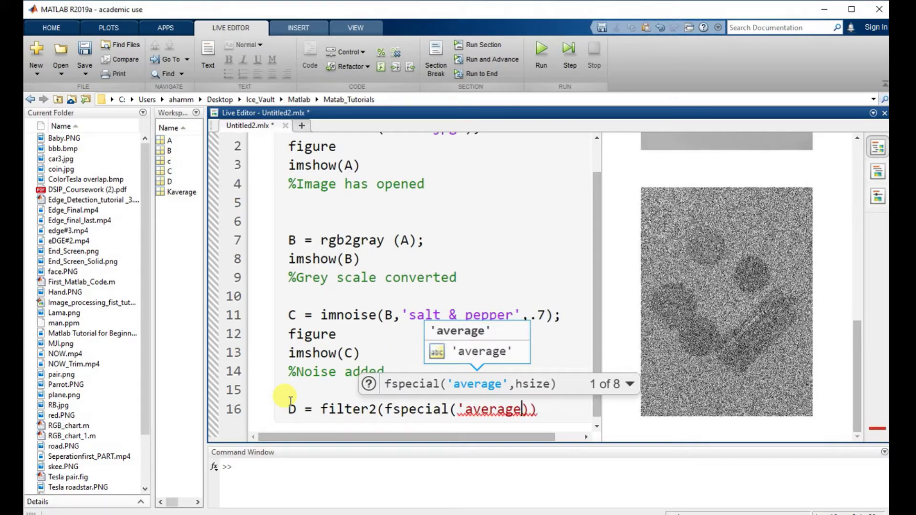
type("'")
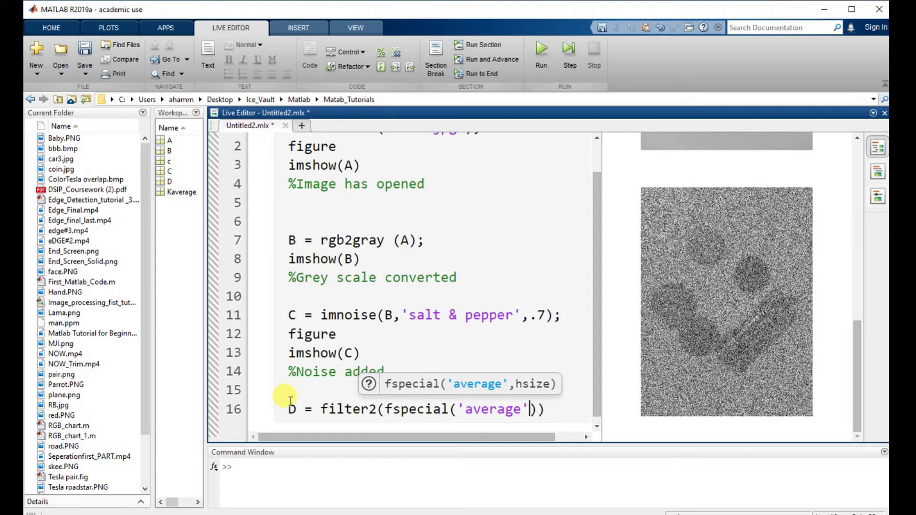
type(",")
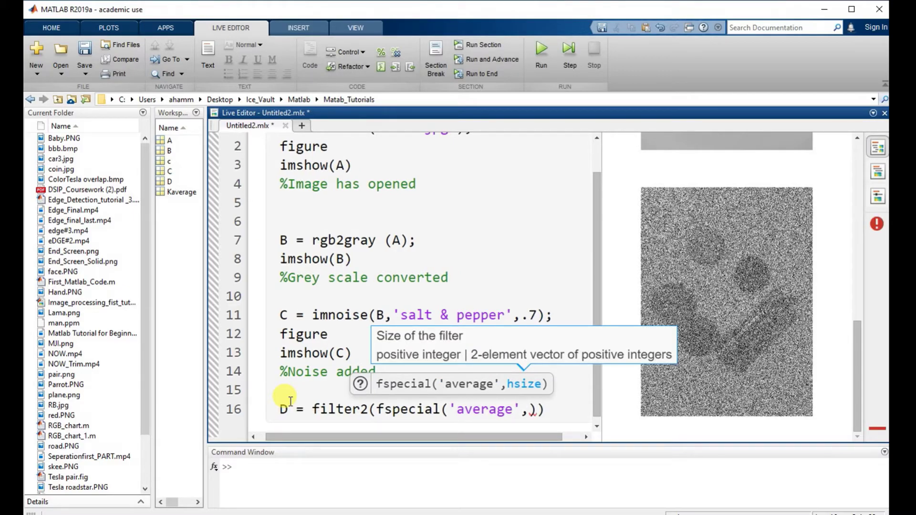
type("3")
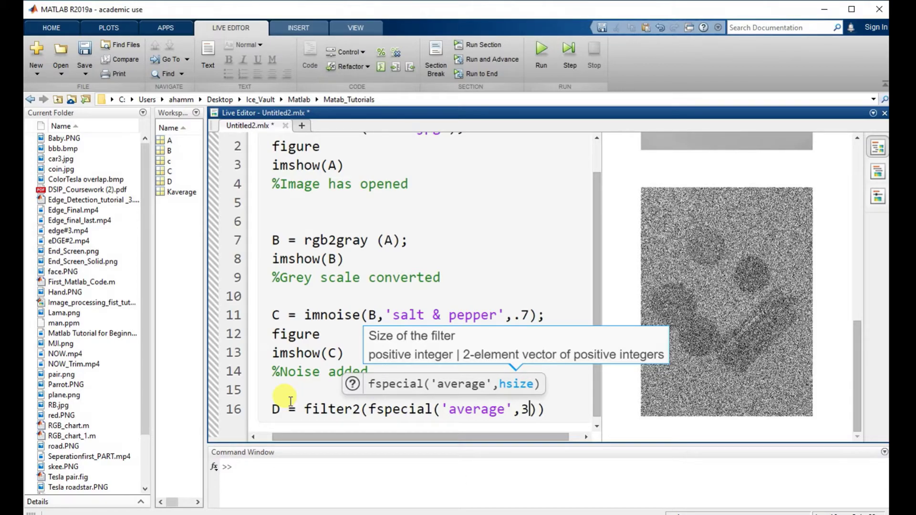
type("))")
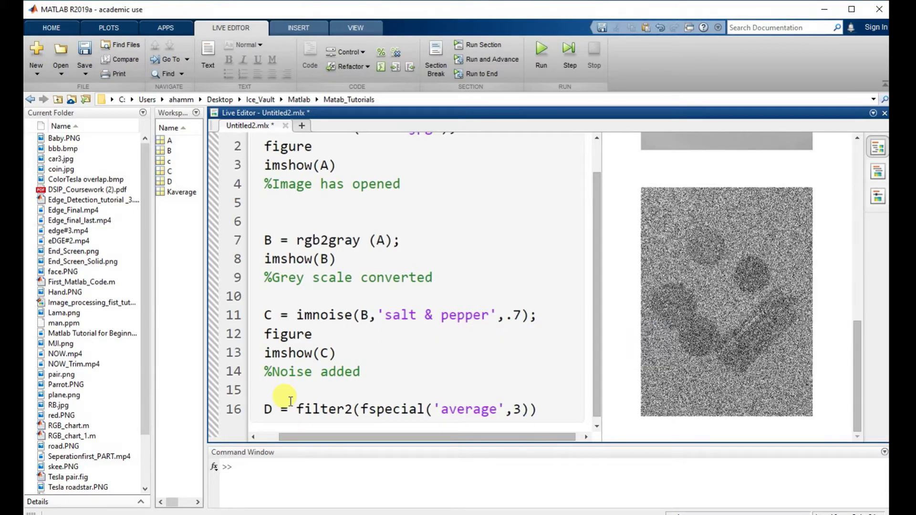
type(",")
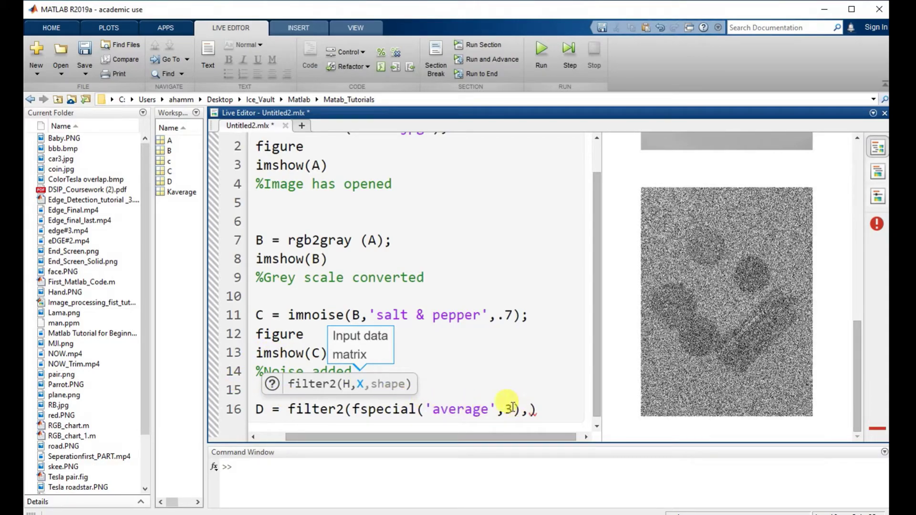
type("C")
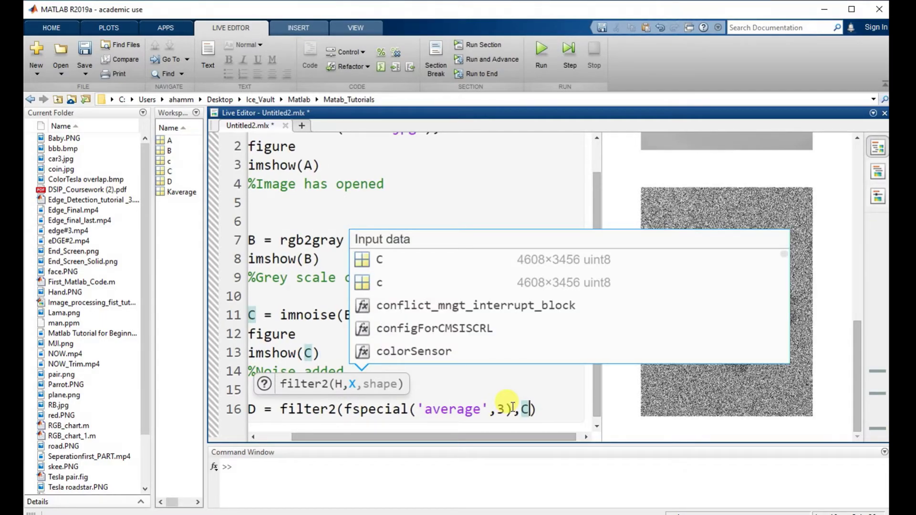
key("Right")
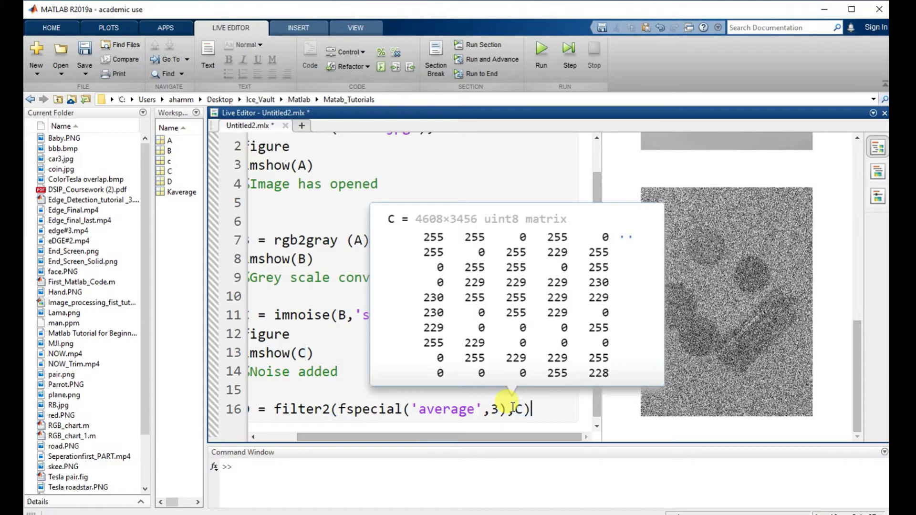
type("/")
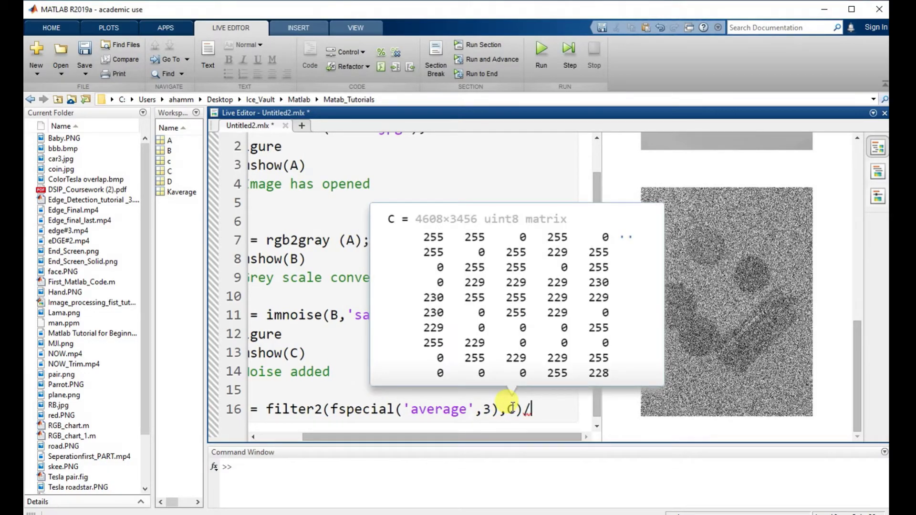
type("255")
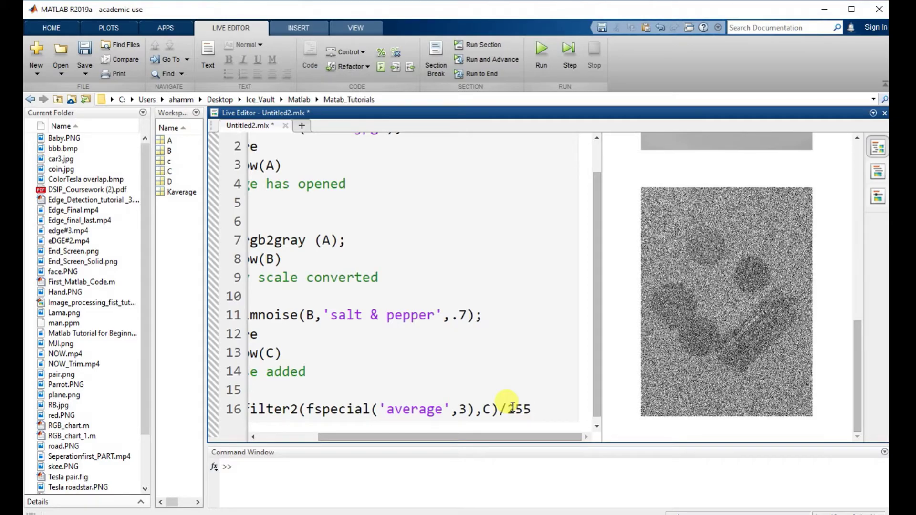
type(";")
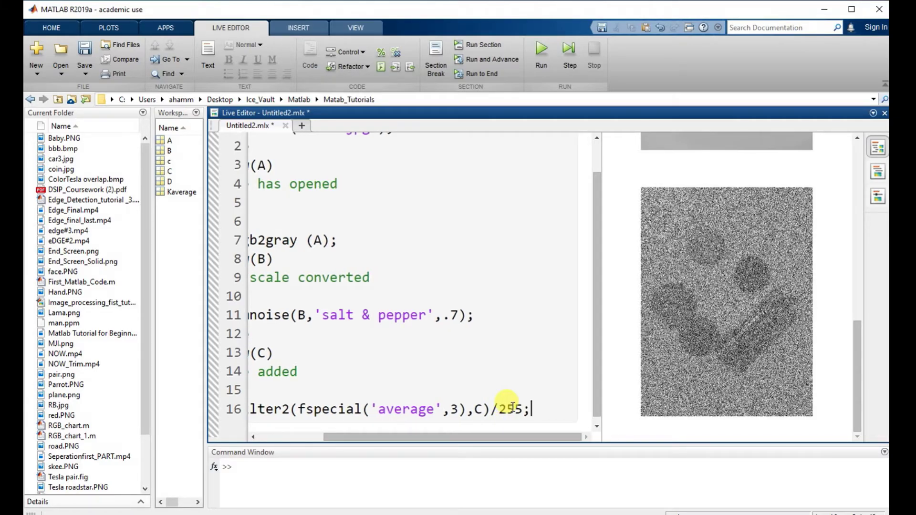
key("Return")
type("figu")
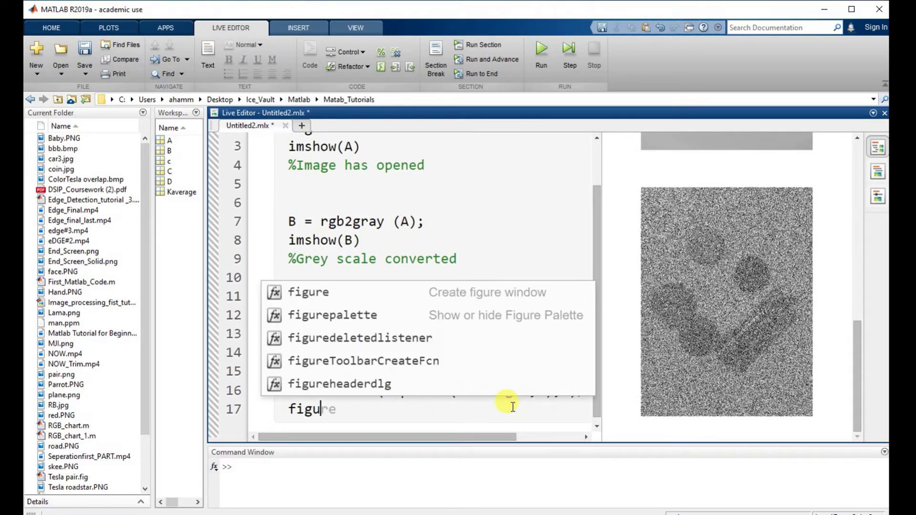
type("re")
- Add figure and imshow(D) on lines 17–18, then run the whole script
key("Return")
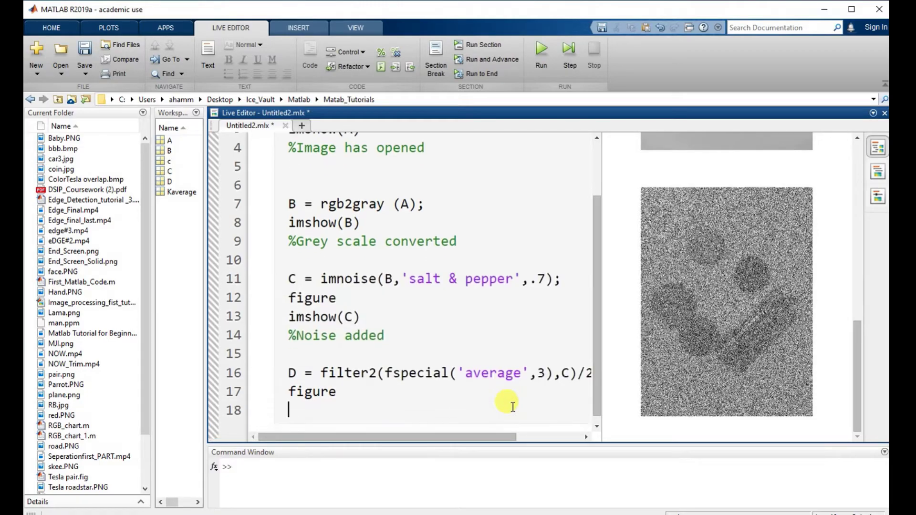
type("im")
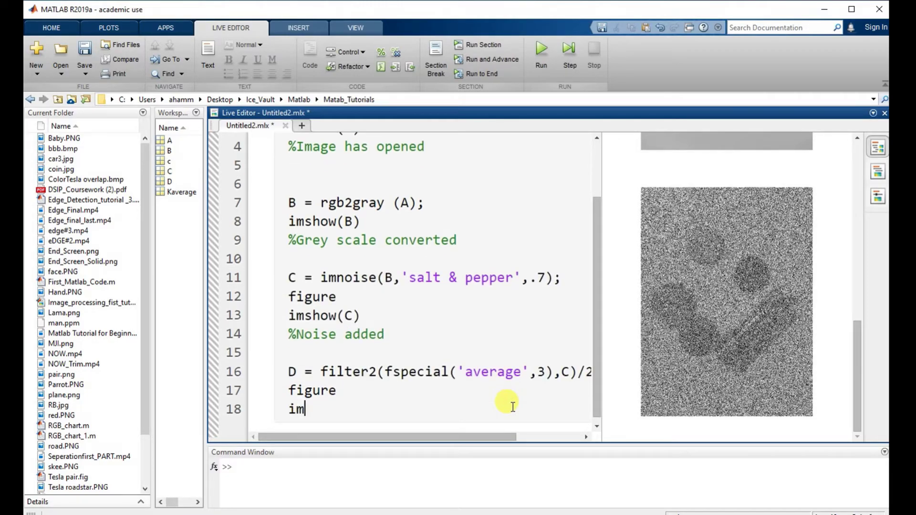
type("show(")
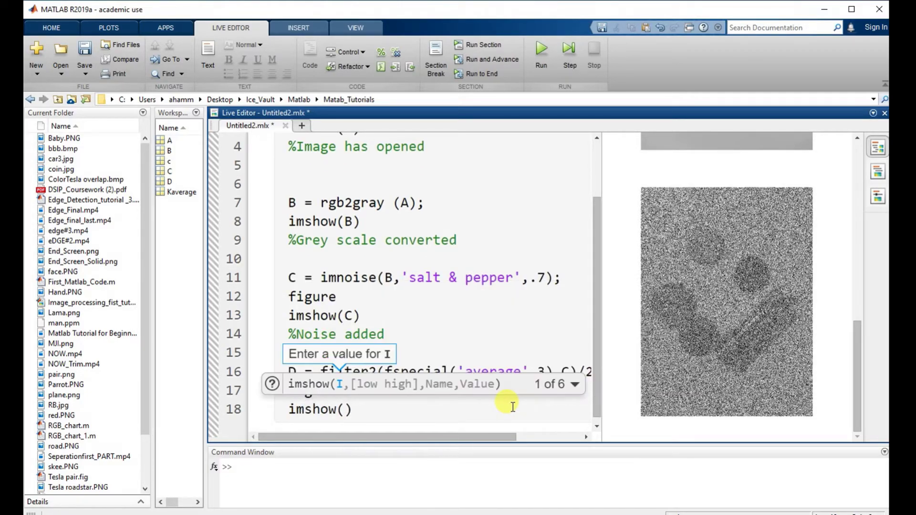
type("D")
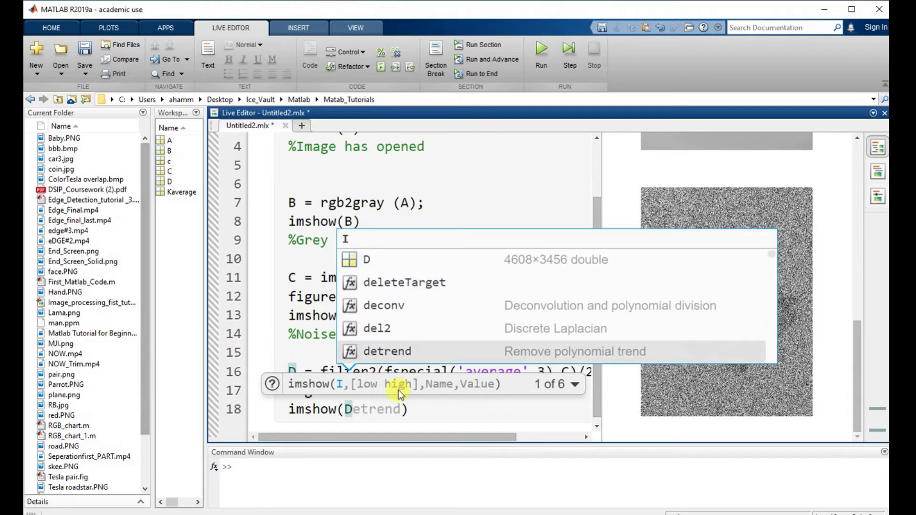
left_click(429, 411)
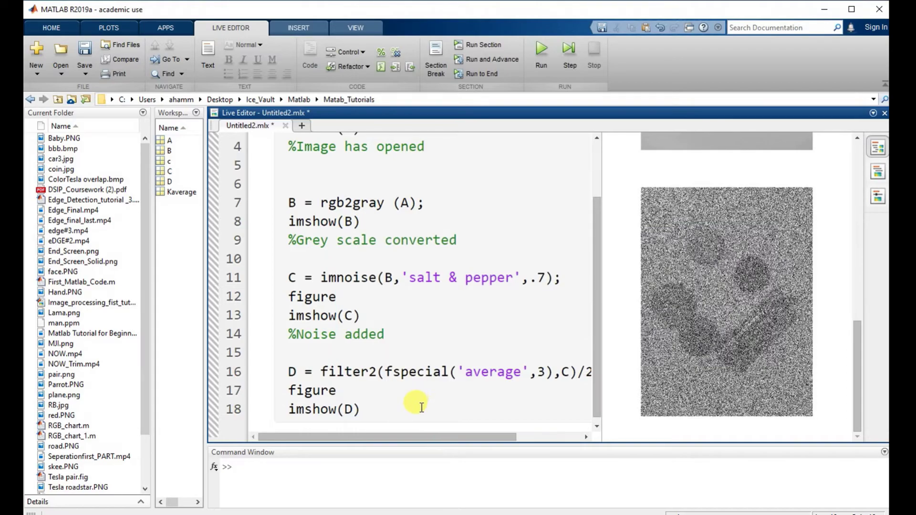
left_click(541, 50)
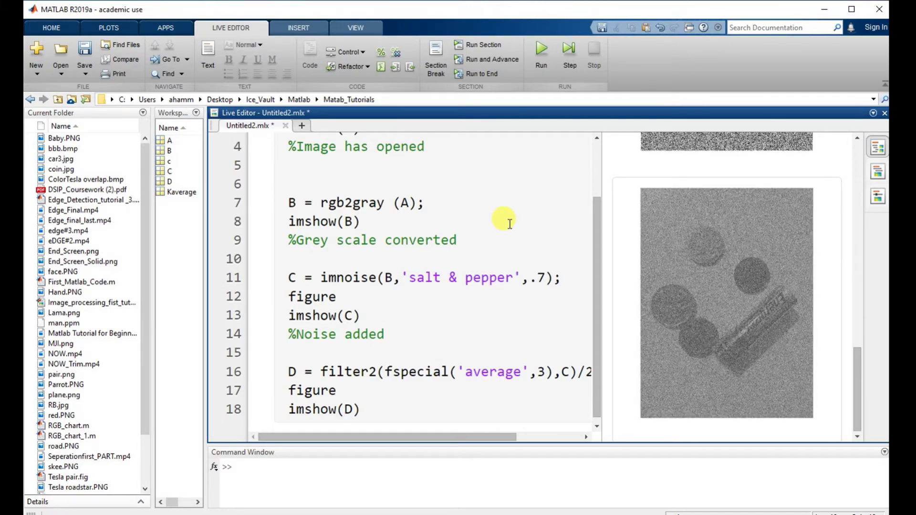
scroll(686, 321, "up", 3)
scroll(690, 303, "up", 2)
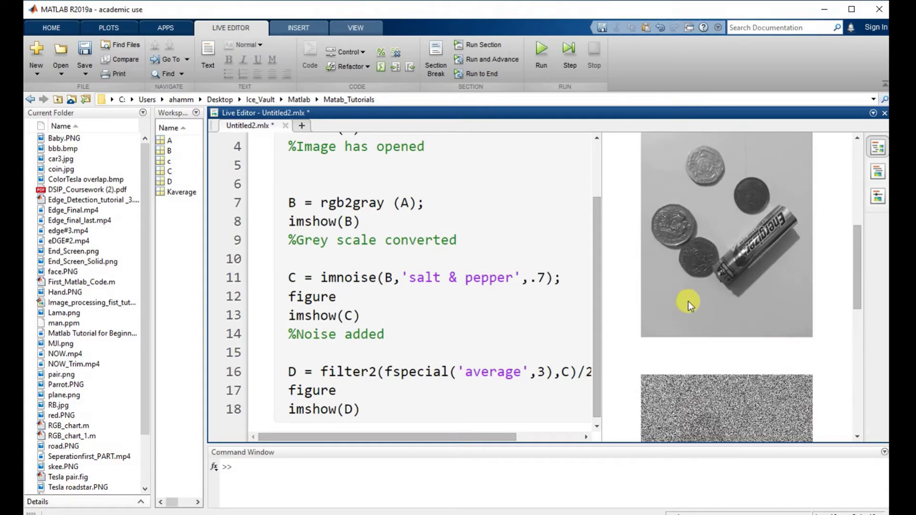
scroll(687, 301, "down", 2)
scroll(683, 301, "down", 2)
scroll(682, 305, "down", 2)
scroll(682, 307, "down", 1)
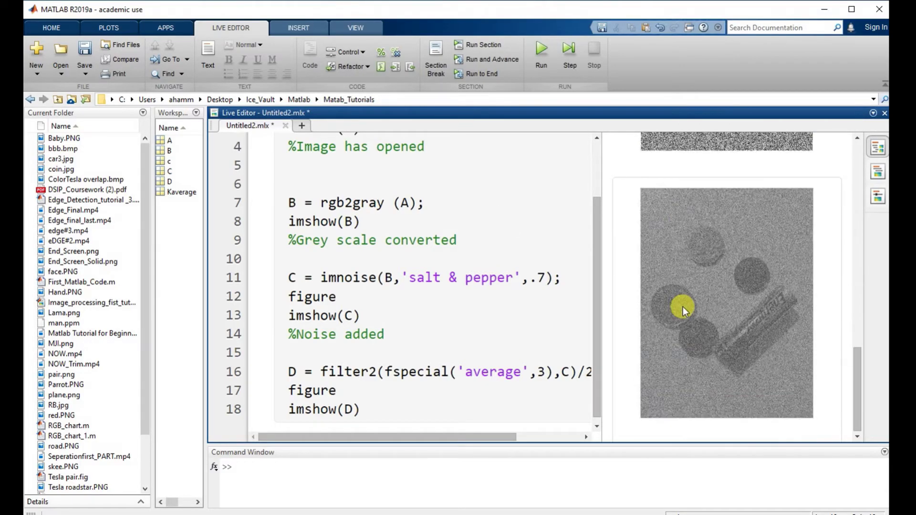
scroll(682, 307, "up", 2)
scroll(682, 307, "up", 1)
scroll(705, 262, "up", 1)
scroll(704, 262, "up", 1)
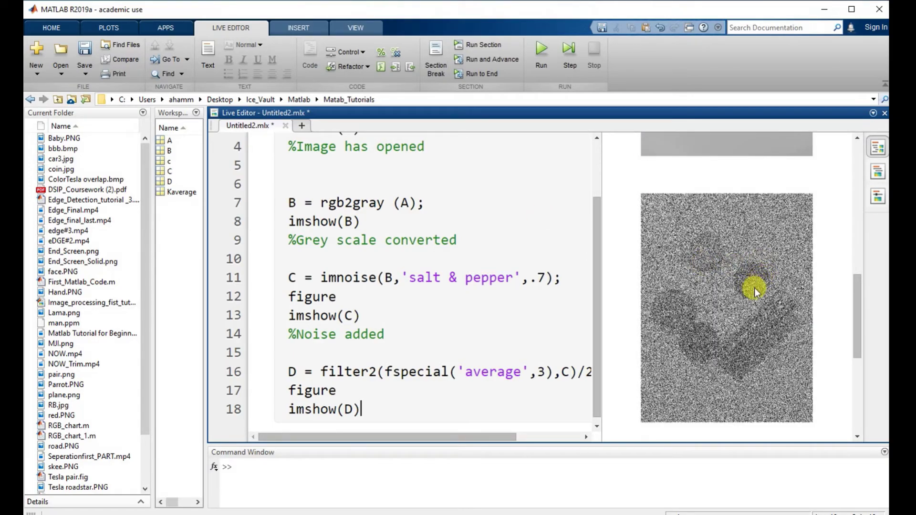
scroll(858, 291, "down", 2)
scroll(858, 291, "up", 2)
left_click_drag(855, 293, 867, 365)
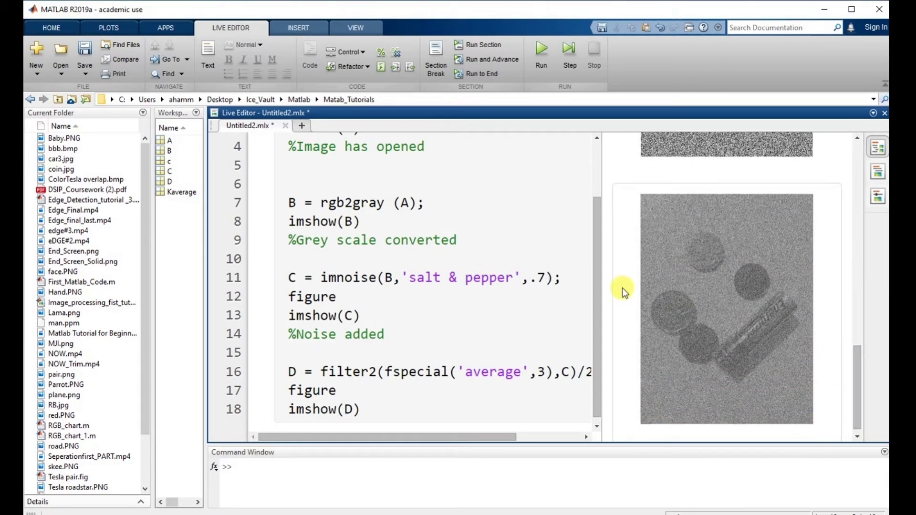
- Widen the output pane to view the coin's original, noisy and filtered images larger
left_click_drag(605, 287, 350, 296)
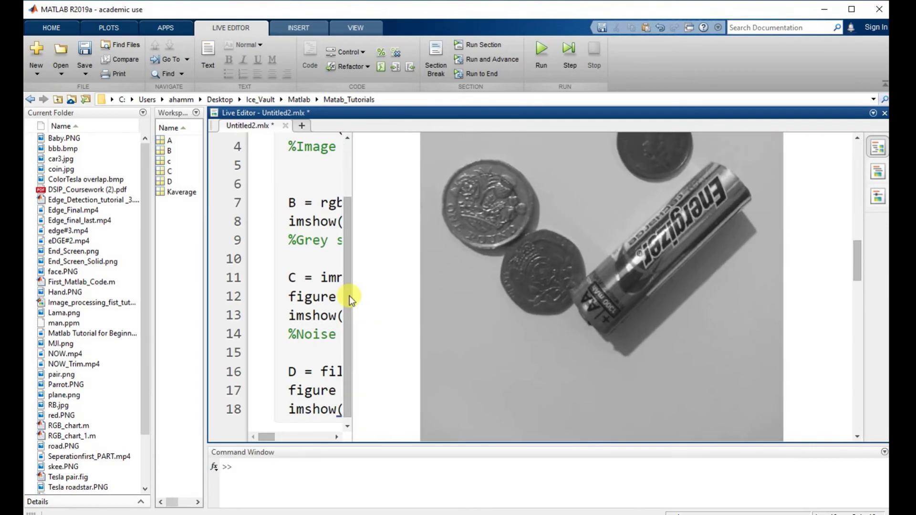
scroll(607, 290, "down", 5)
scroll(611, 291, "down", 2)
scroll(633, 292, "up", 2)
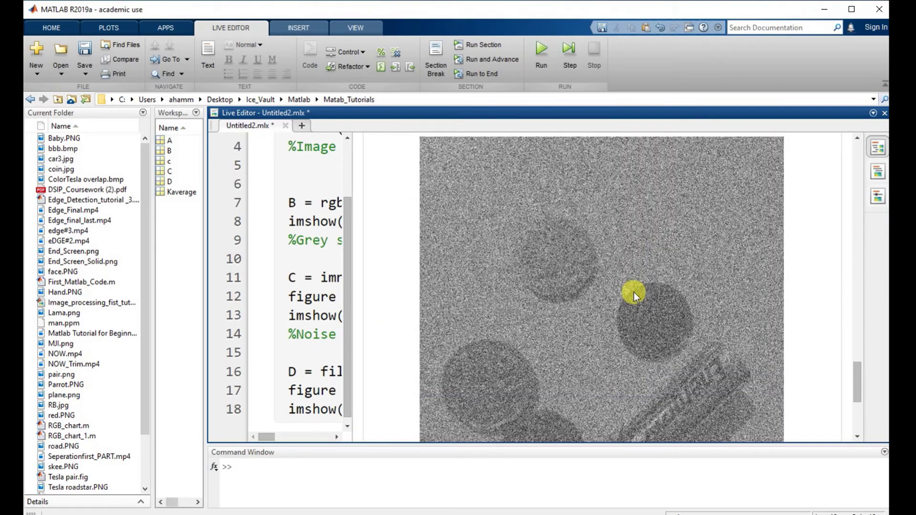
scroll(633, 292, "down", 2)
scroll(638, 293, "up", 1)
scroll(636, 289, "down", 2)
scroll(636, 289, "up", 3)
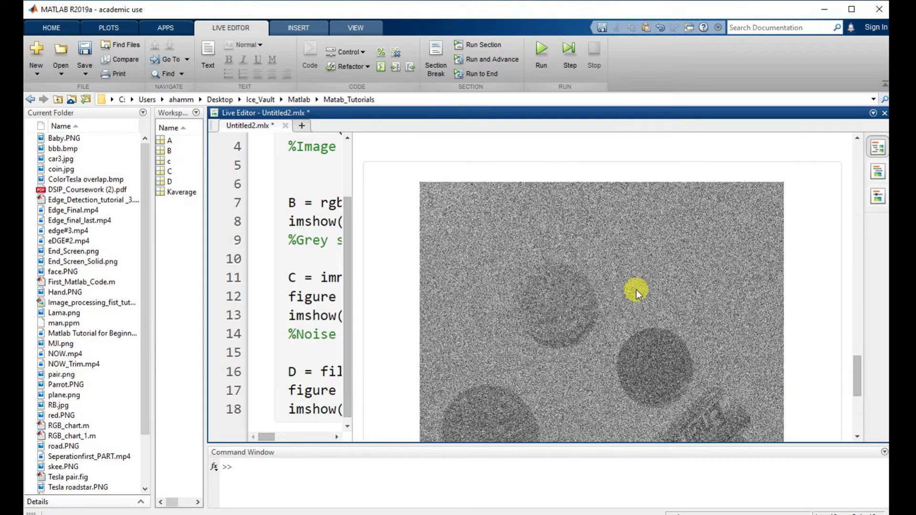
scroll(634, 288, "up", 3)
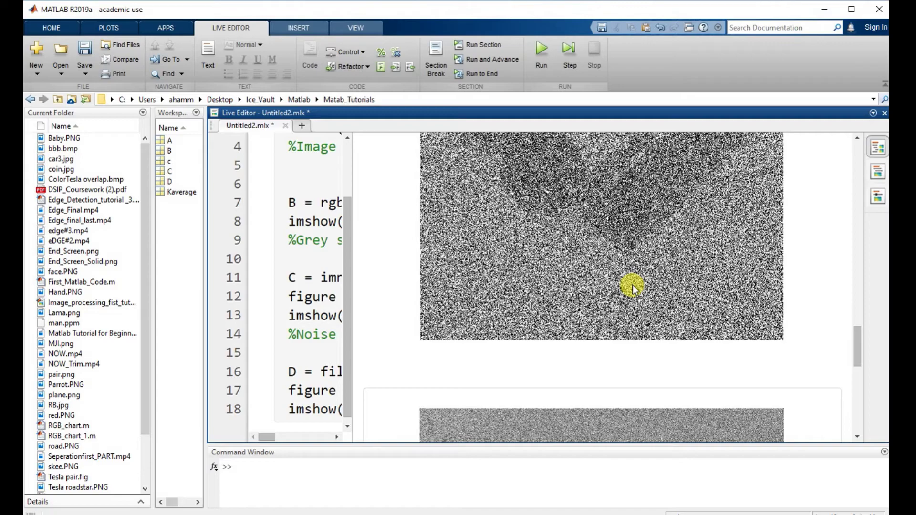
scroll(640, 256, "down", 3)
scroll(634, 269, "down", 2)
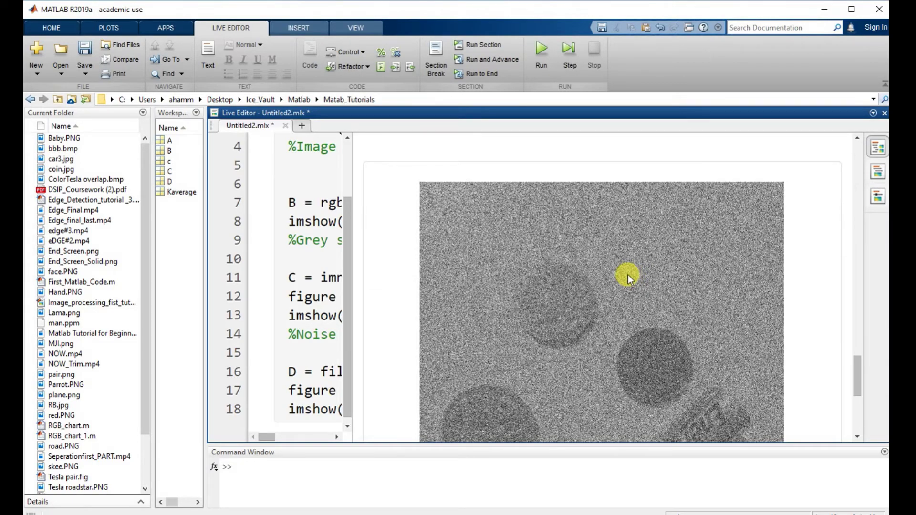
scroll(628, 274, "down", 3)
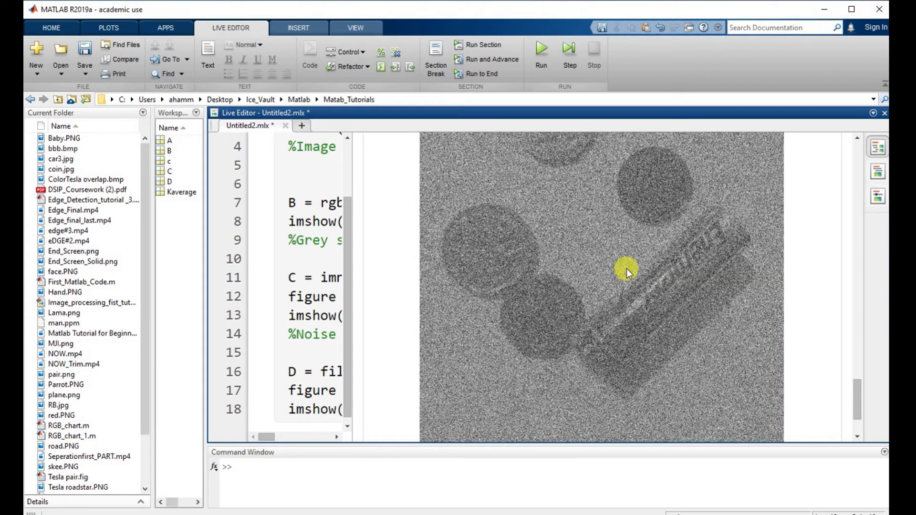
scroll(627, 270, "down", 2)
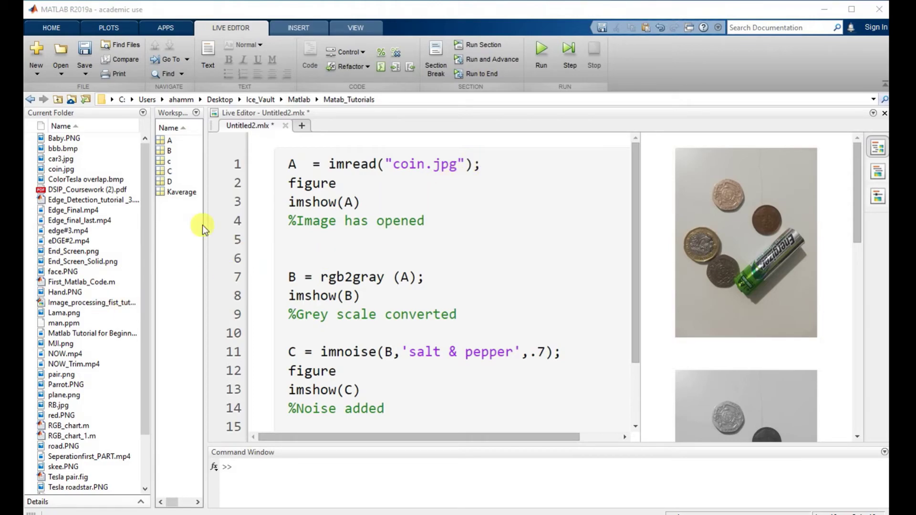
- Change line 1's image from coin.jpg to Hand.jpg and rerun the live script
left_click(427, 164)
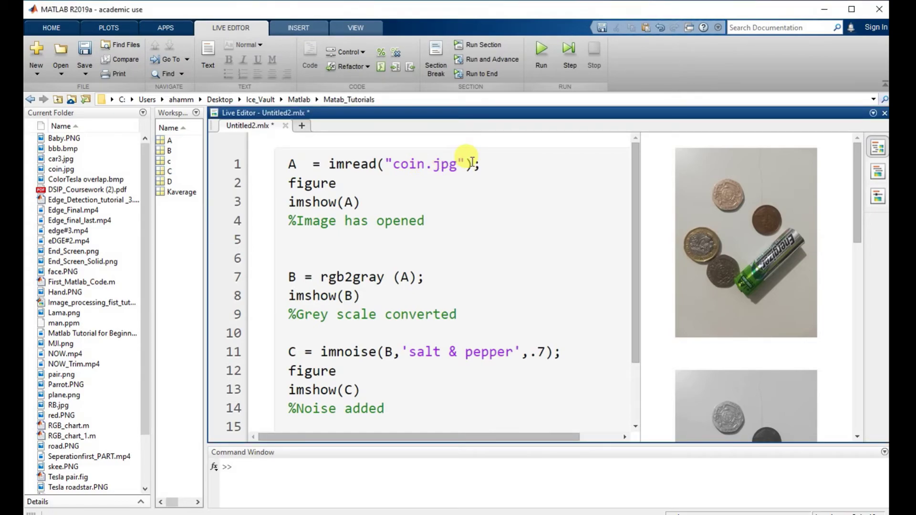
key("BackSpace")
key("BackSpace")
key("BackSpace")
key("BackSpace")
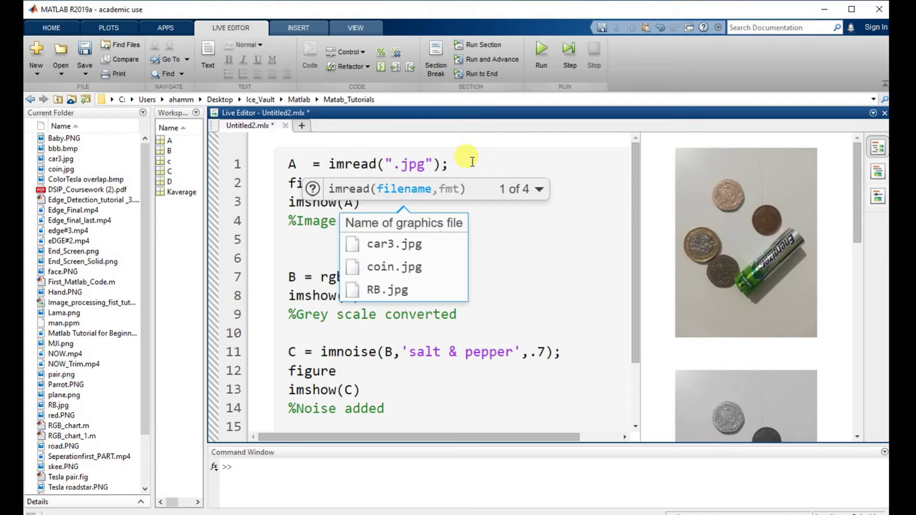
type("hand")
left_click(424, 246)
left_click(495, 166)
left_click(541, 50)
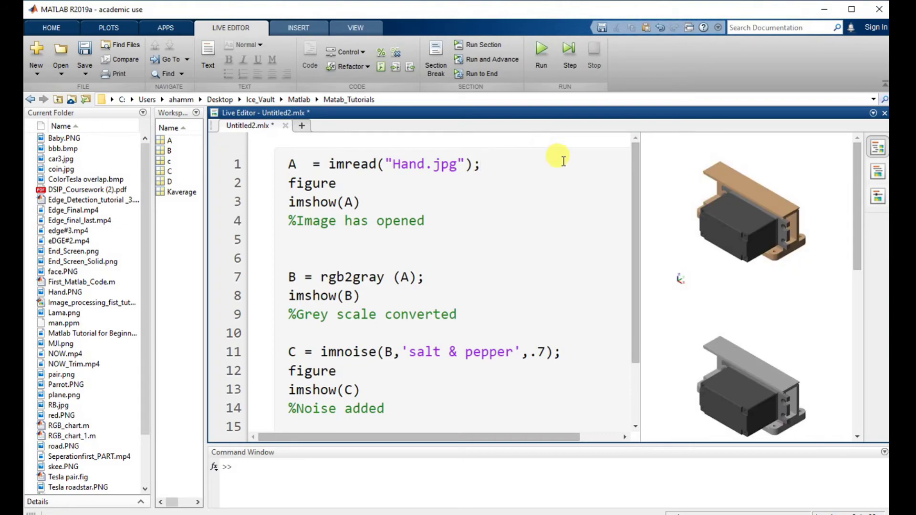
scroll(644, 208, "down", 2)
scroll(645, 207, "down", 1)
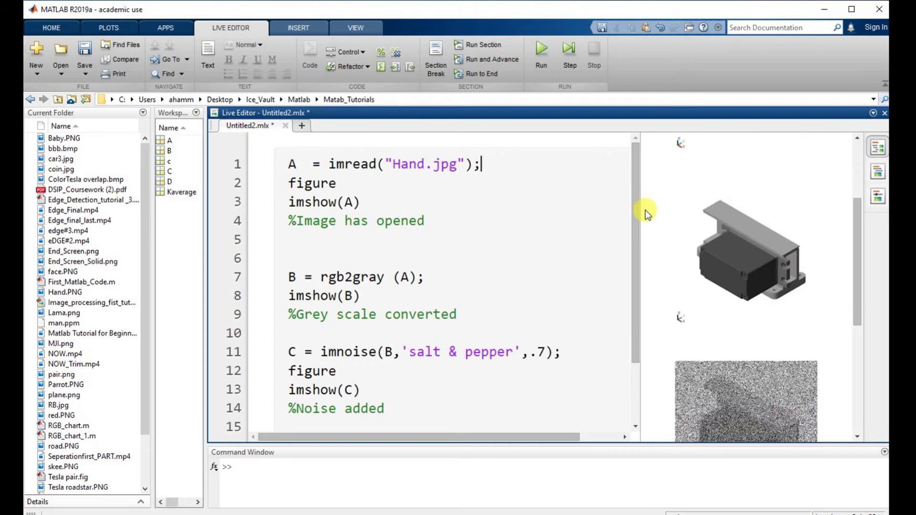
scroll(644, 208, "down", 1)
scroll(668, 210, "up", 2)
scroll(667, 213, "up", 2)
scroll(666, 213, "down", 2)
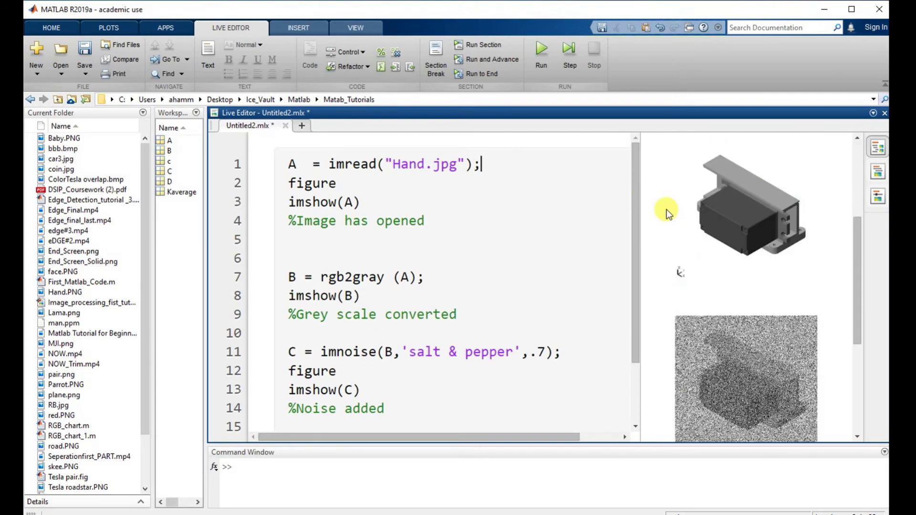
scroll(666, 212, "down", 2)
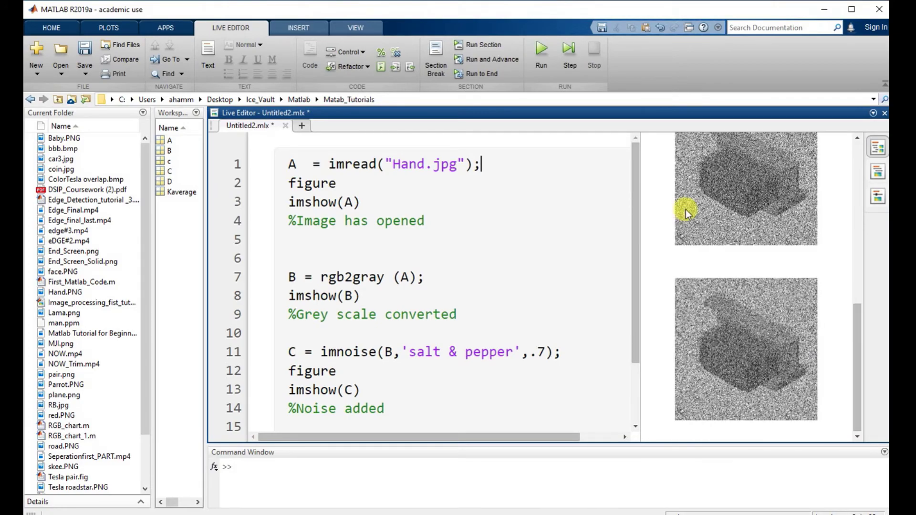
scroll(674, 205, "up", 1)
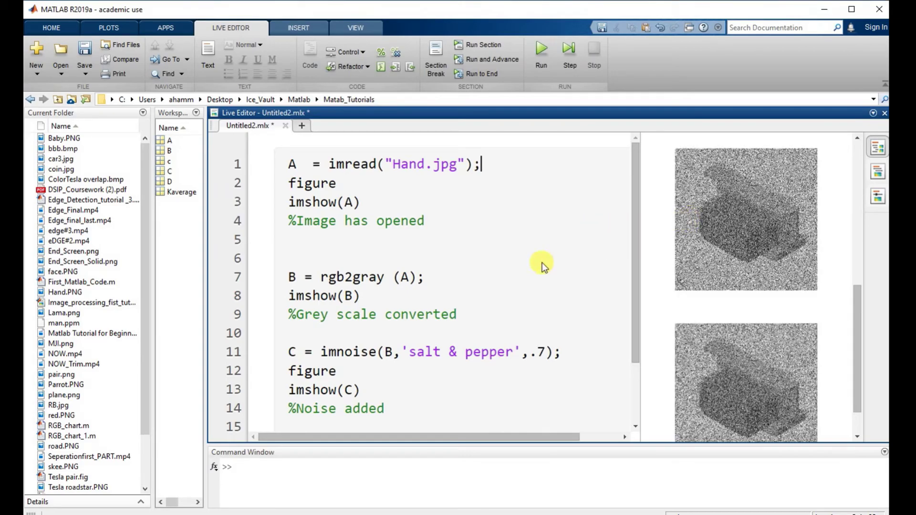
left_click(367, 231)
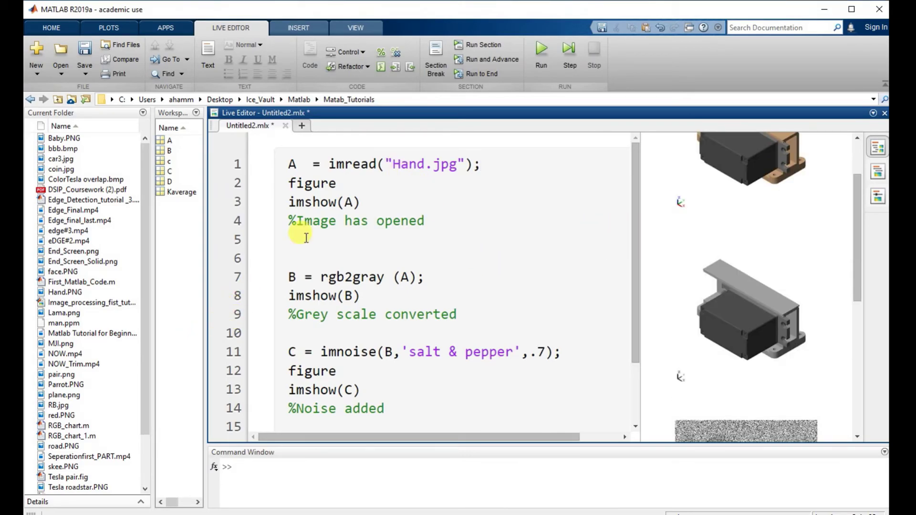
- Replace Hand.jpg with Parrot.PNG in the imread call and rerun the script
left_click(459, 153)
key("BackSpace")
key("BackSpace")
key("BackSpace")
key("BackSpace")
key("BackSpace")
key("BackSpace")
key("BackSpace")
key("BackSpace")
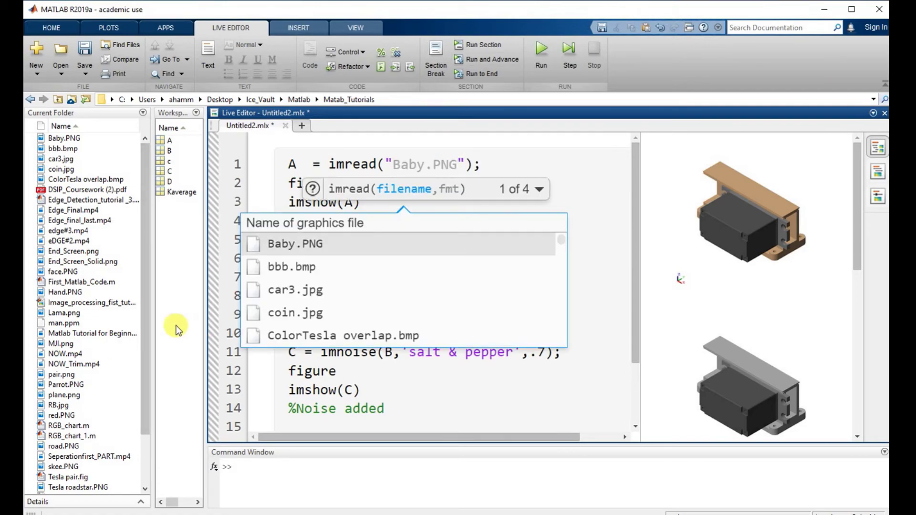
left_click(63, 385)
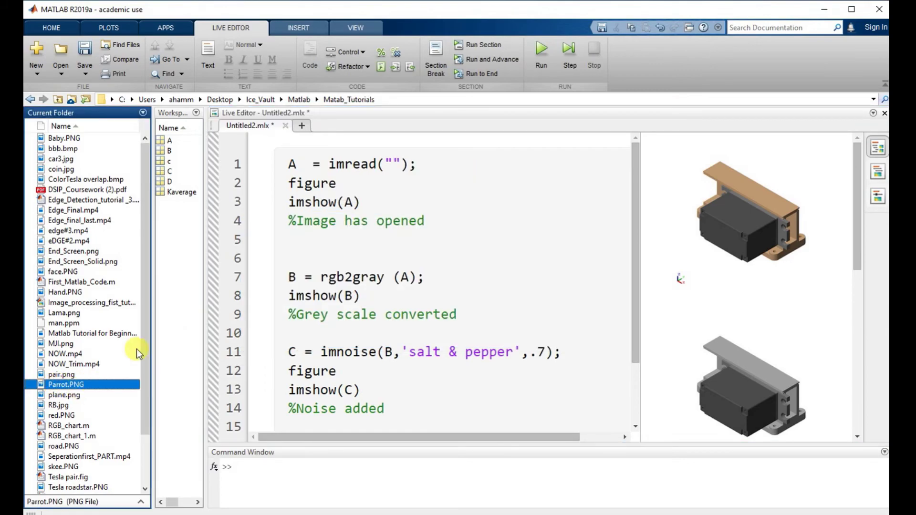
left_click(391, 164)
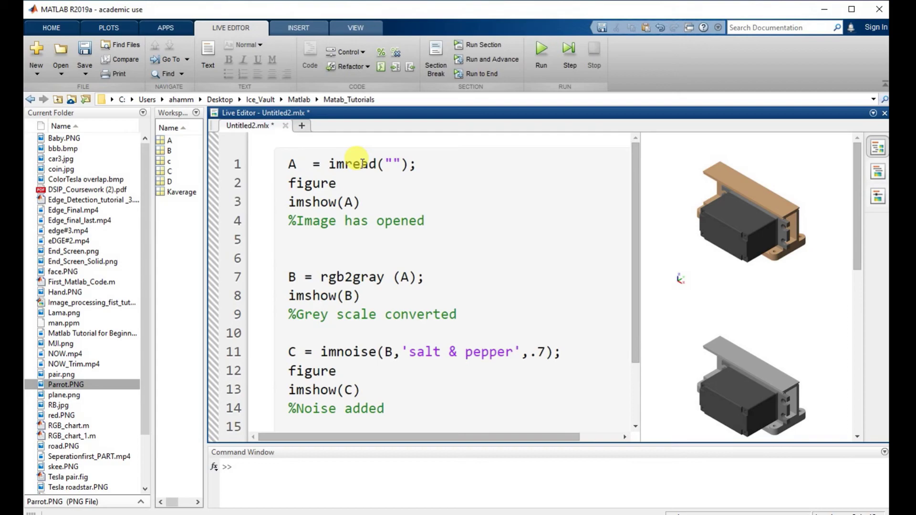
type("Parrot")
type(".")
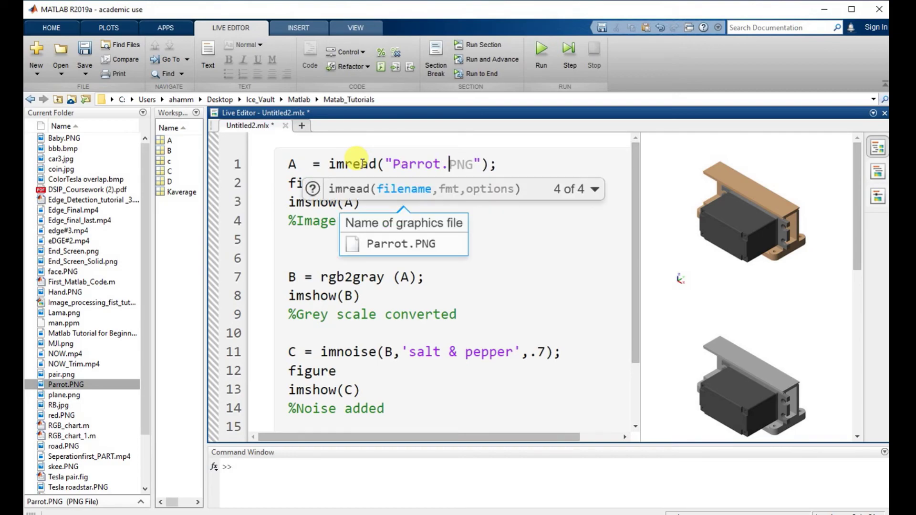
type("PNG")
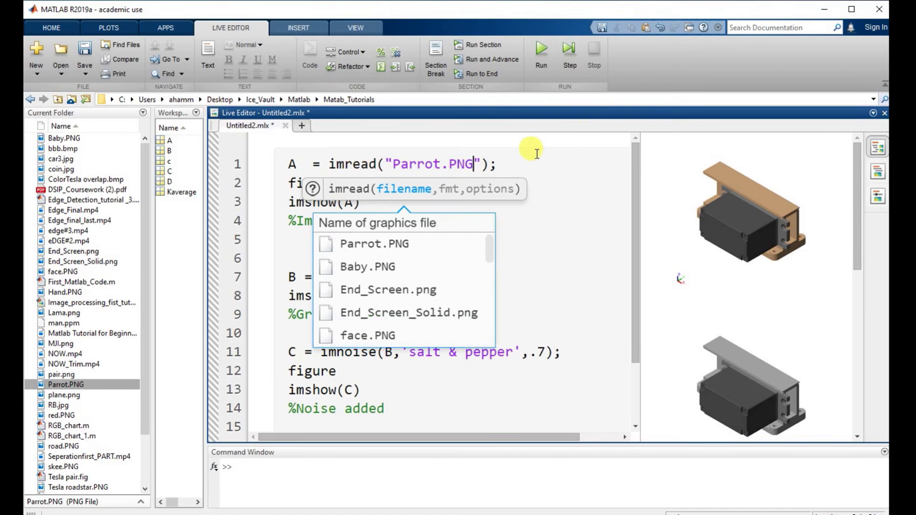
left_click(533, 165)
left_click(540, 50)
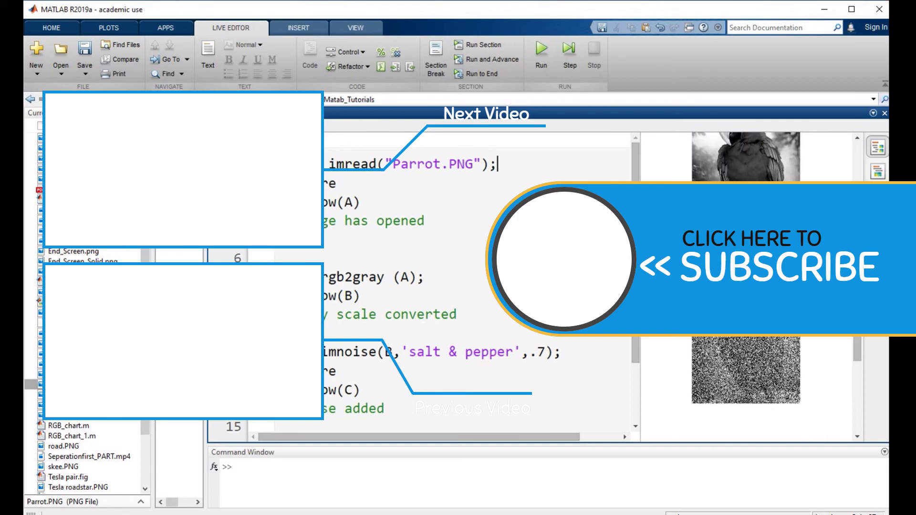
scroll(752, 354, "down", 2)
scroll(752, 353, "down", 1)
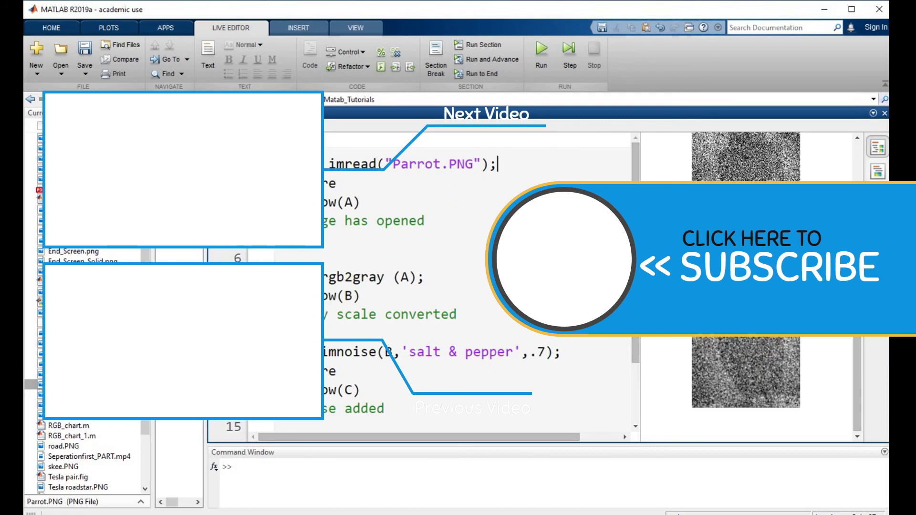
- Widen the output pane to show the parrot's grayscale, noisy and filtered images larger
mouse_move(637, 286)
left_mouse_down()
mouse_move(347, 282)
mouse_move(351, 293)
left_mouse_up()
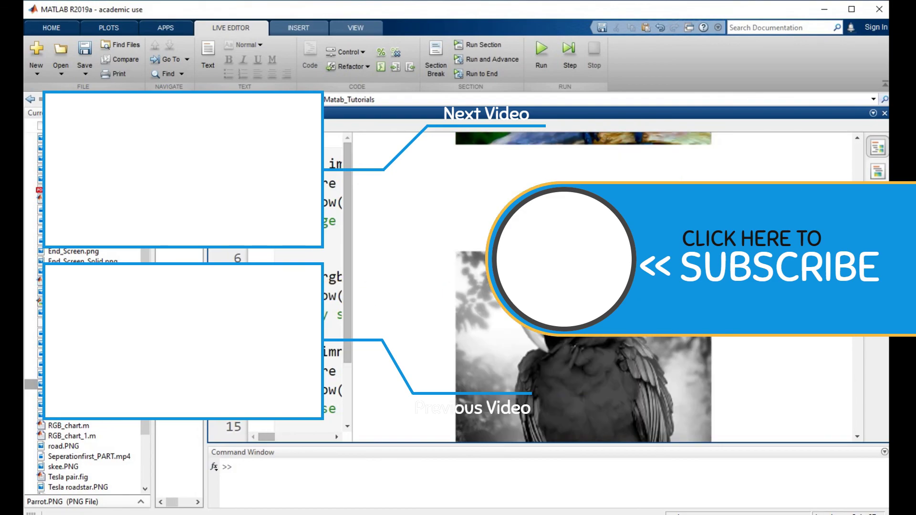
scroll(583, 286, "down", 3)
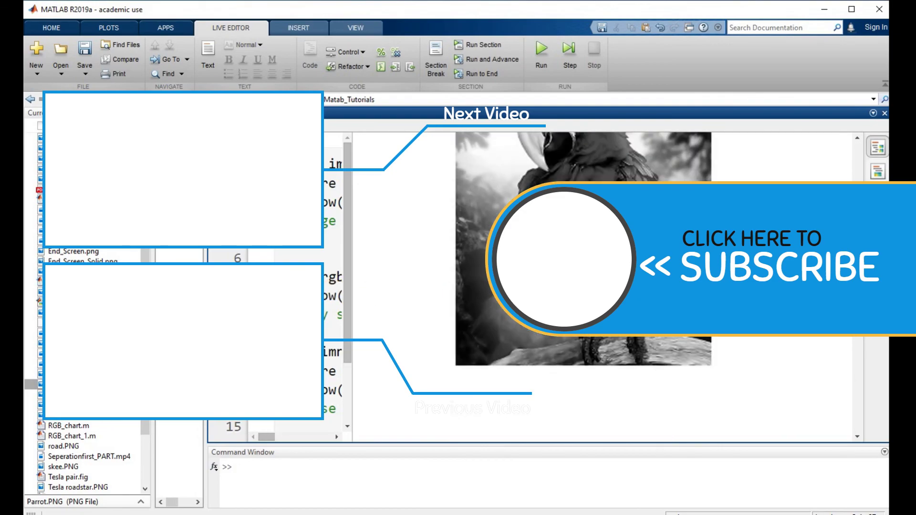